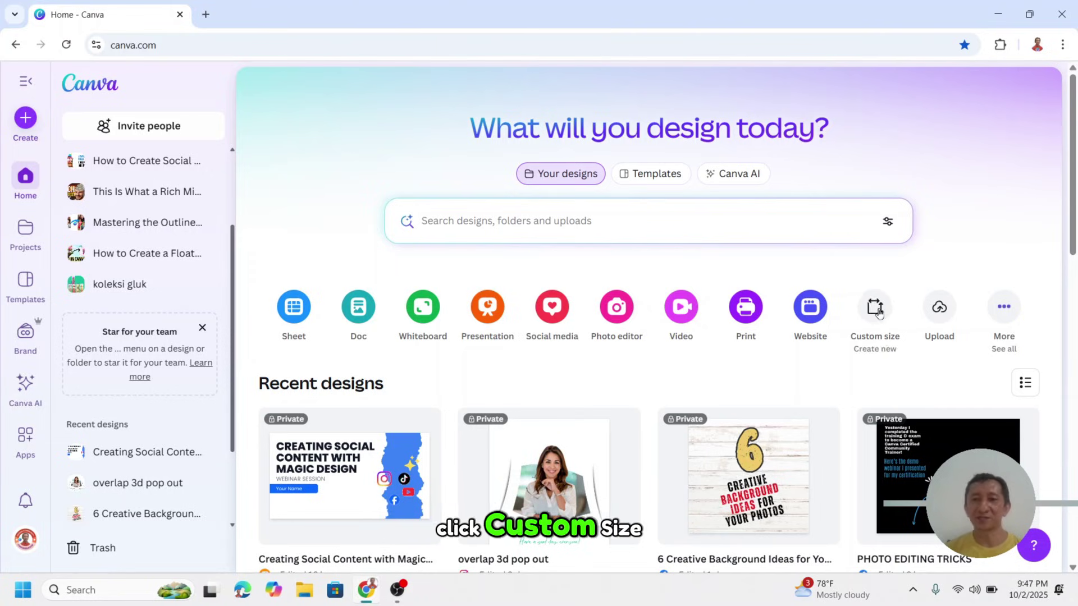
Create a new custom-size design at 4500 × 4500 px
left_click(879, 314)
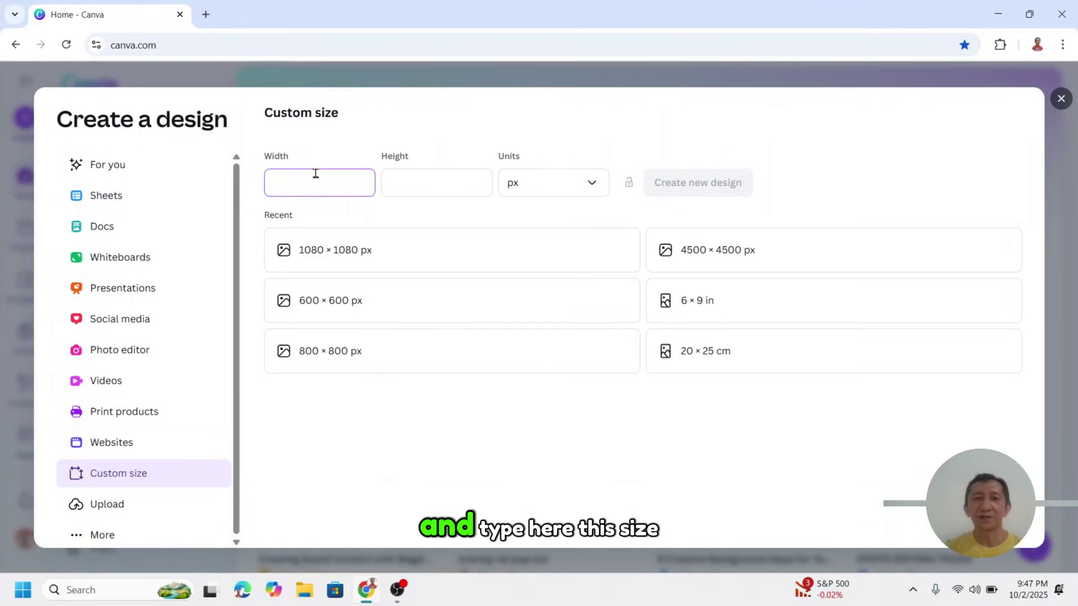
left_click(690, 262)
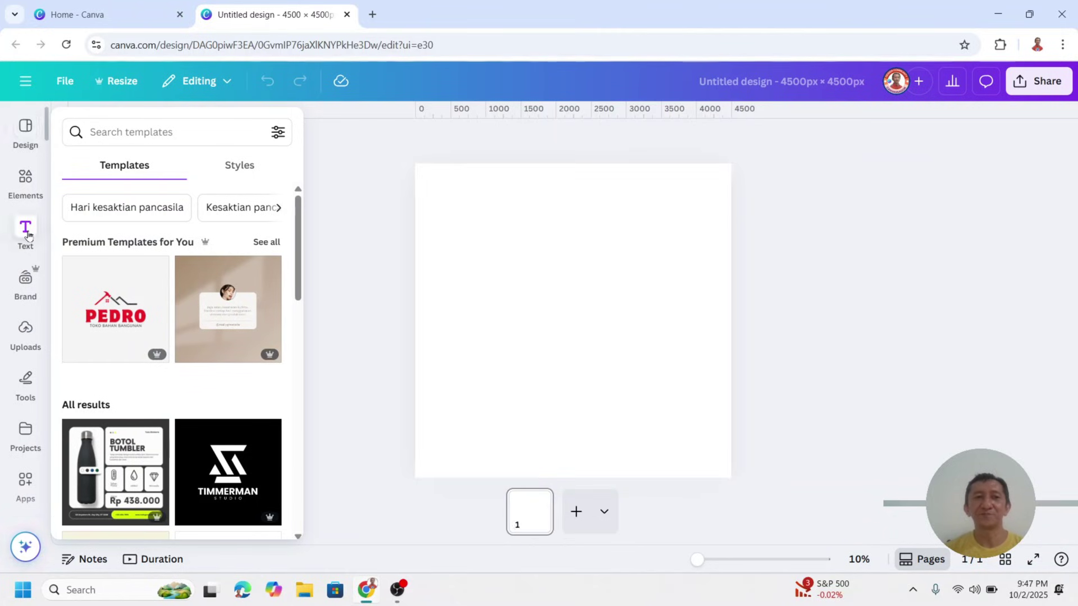
Add a heading reading PANTHER to the blank page
left_click(27, 230)
left_click(173, 334)
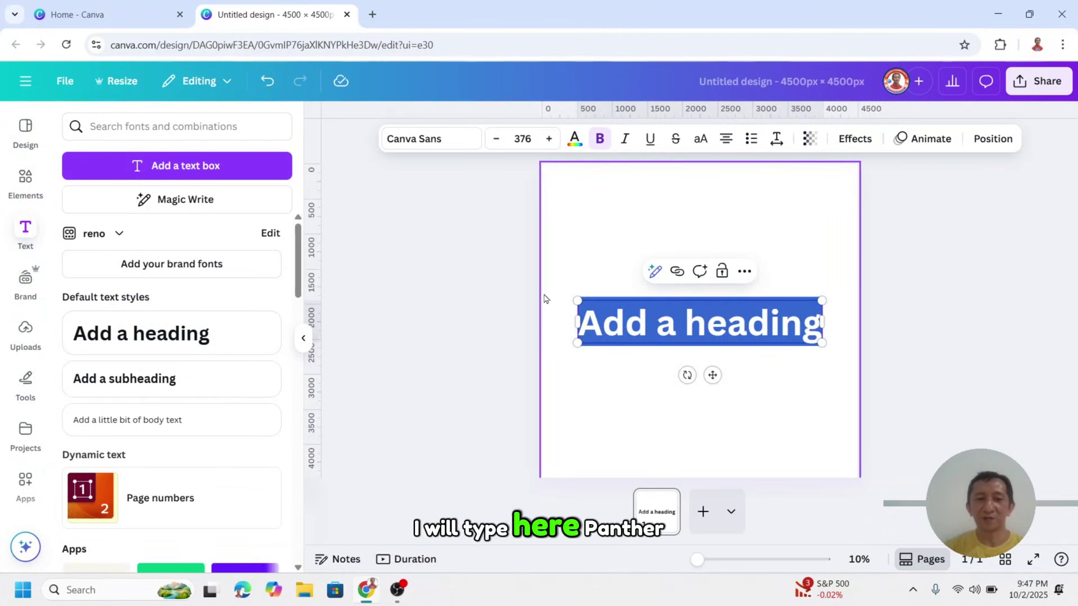
type("PANTHER")
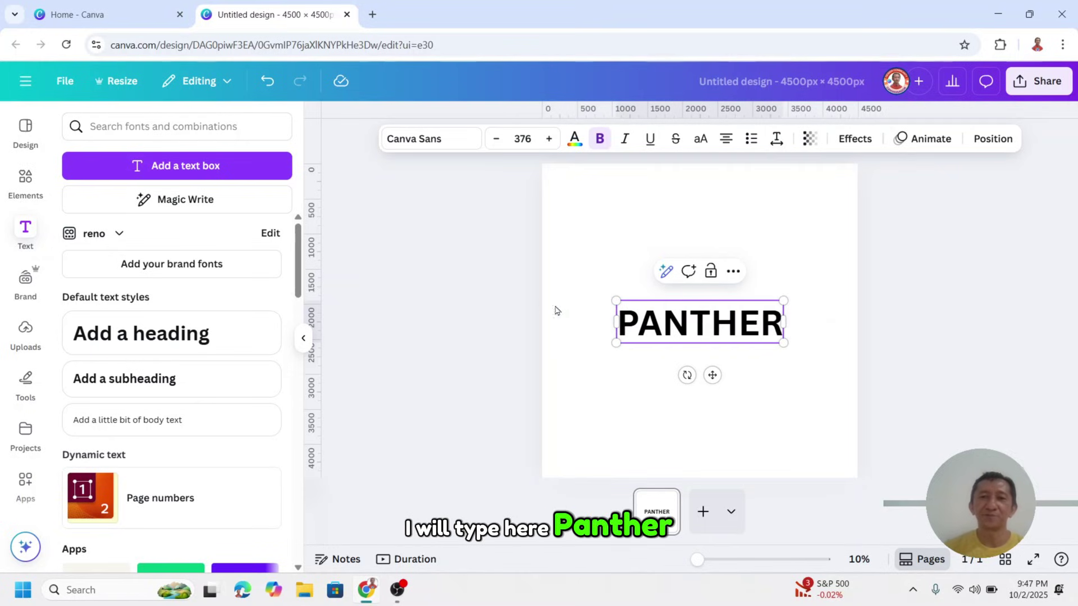
left_click(776, 370)
Duplicate PANTHER twice and retype the copies as SQUAD and CHEERLEADERS
left_click(729, 325)
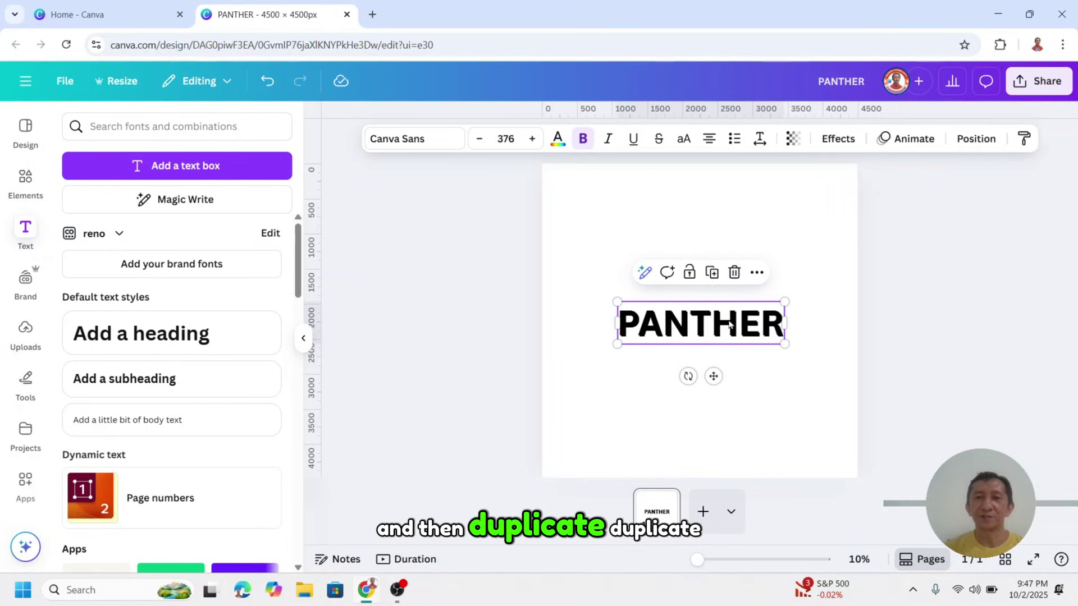
left_click(711, 273)
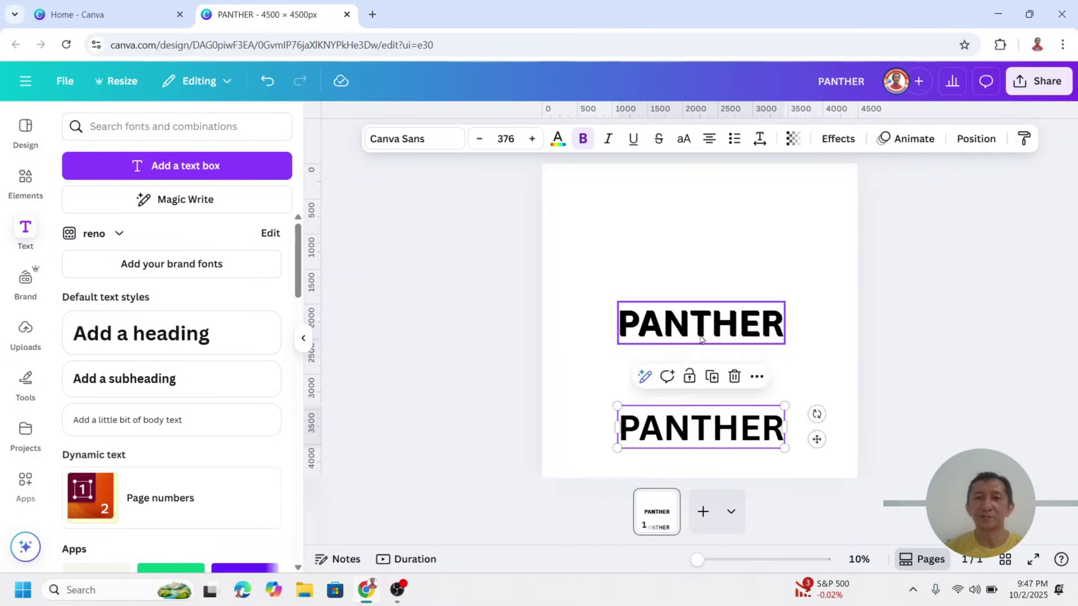
left_click(710, 375)
double_click(698, 375)
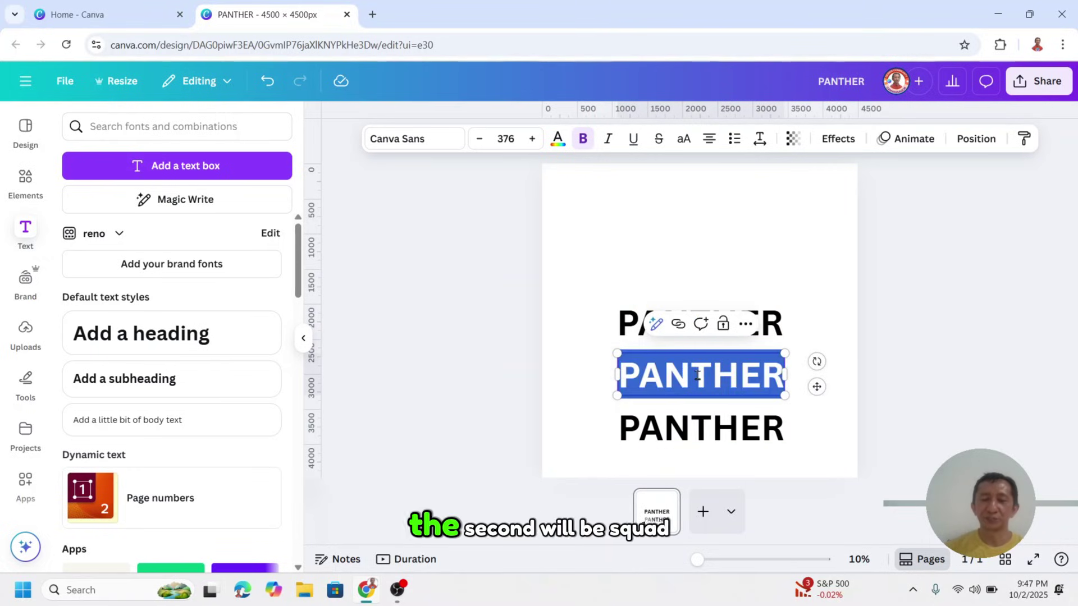
type("S")
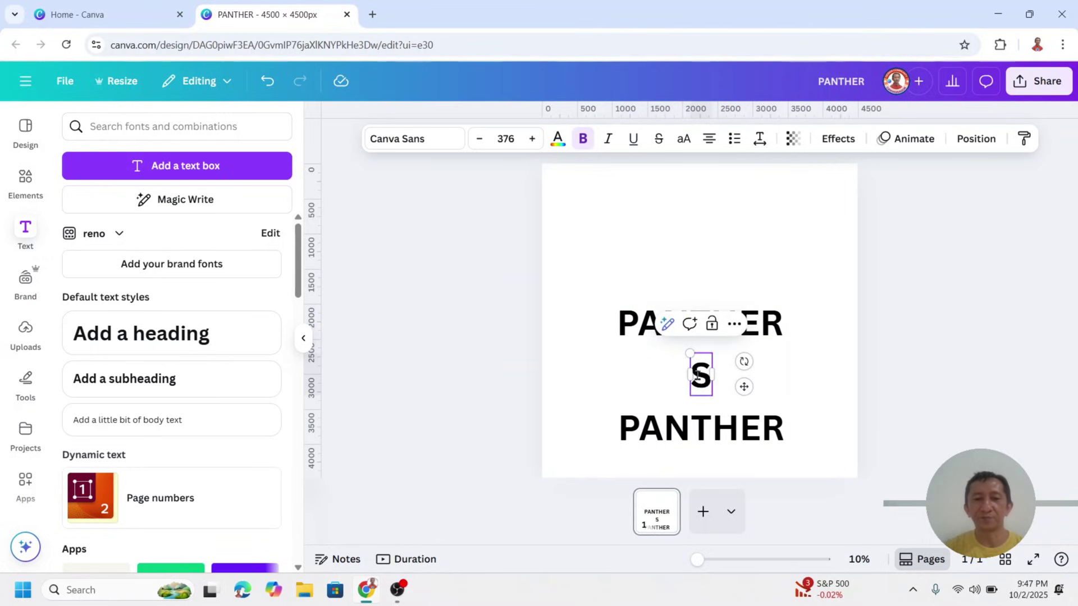
type("QUAD")
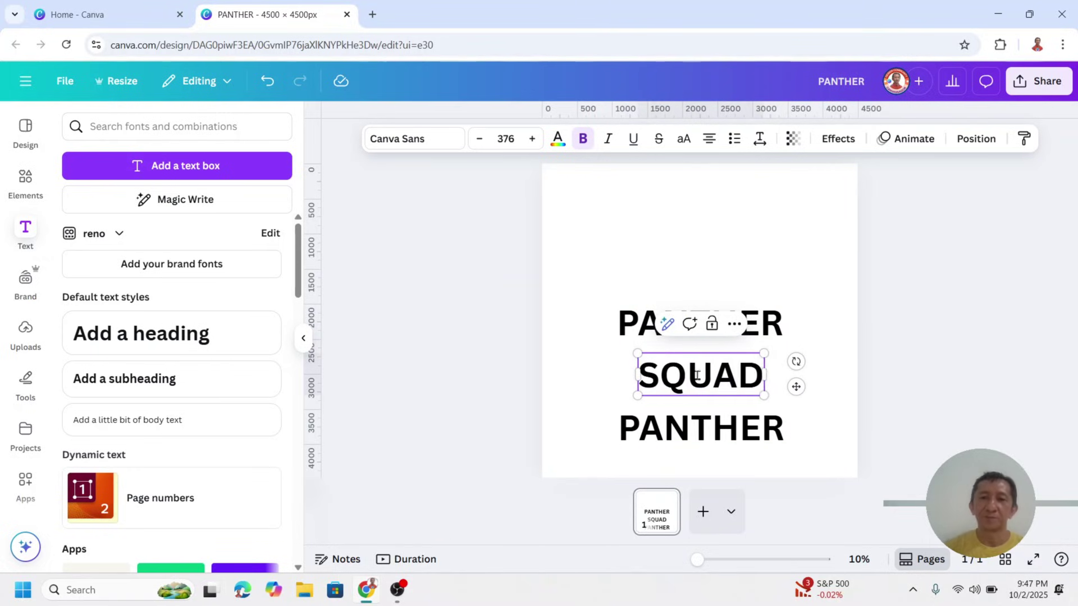
left_click(700, 447)
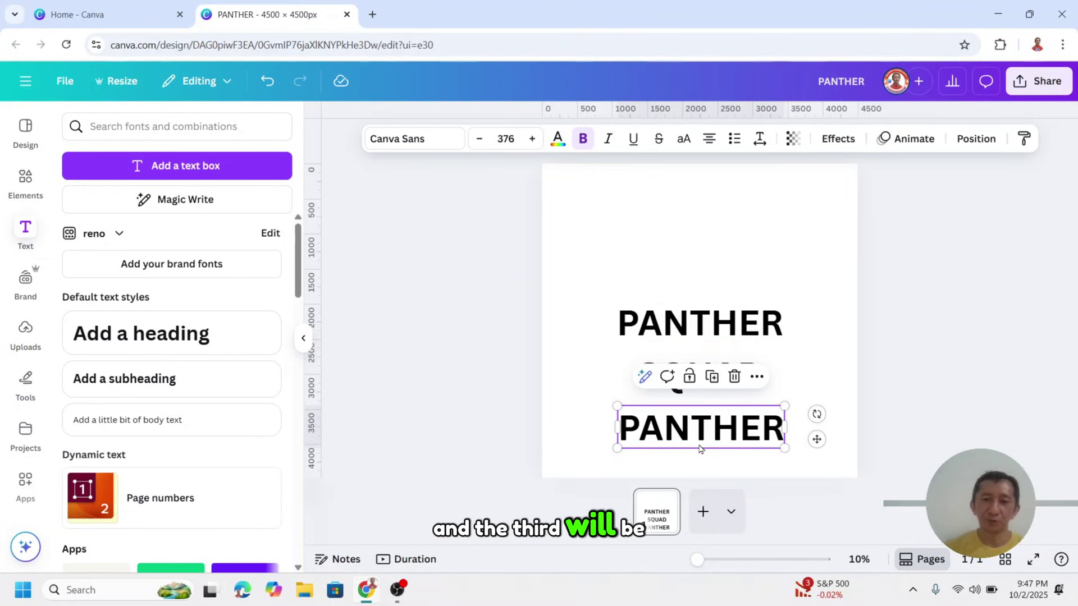
left_click(699, 445)
type("CHEERLEADERS")
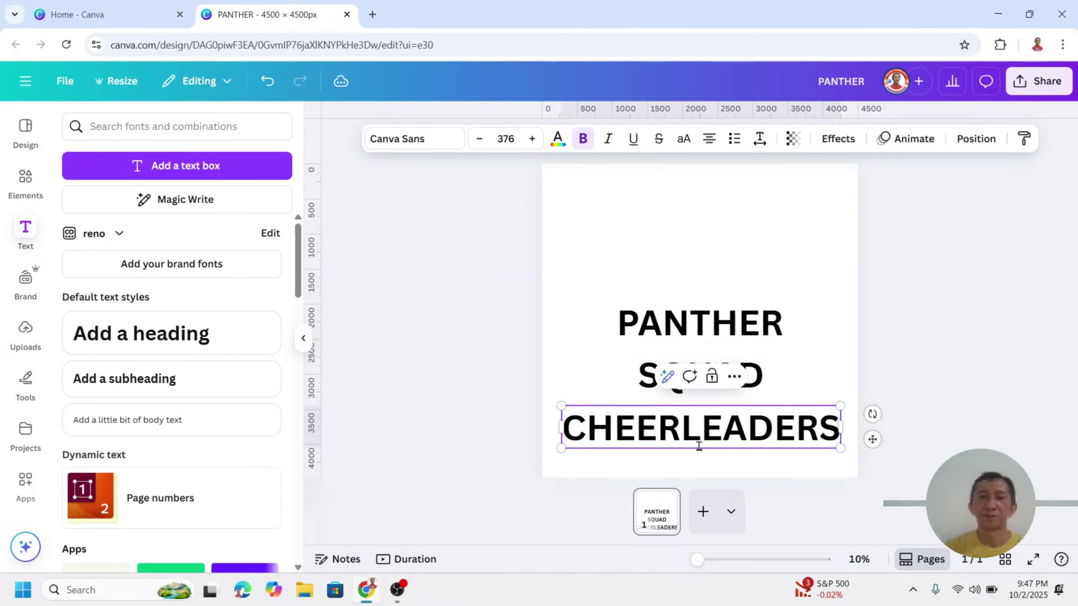
Set PANTHER and SQUAD in the Anton font
left_click(787, 274)
left_click_drag(798, 263, 685, 399)
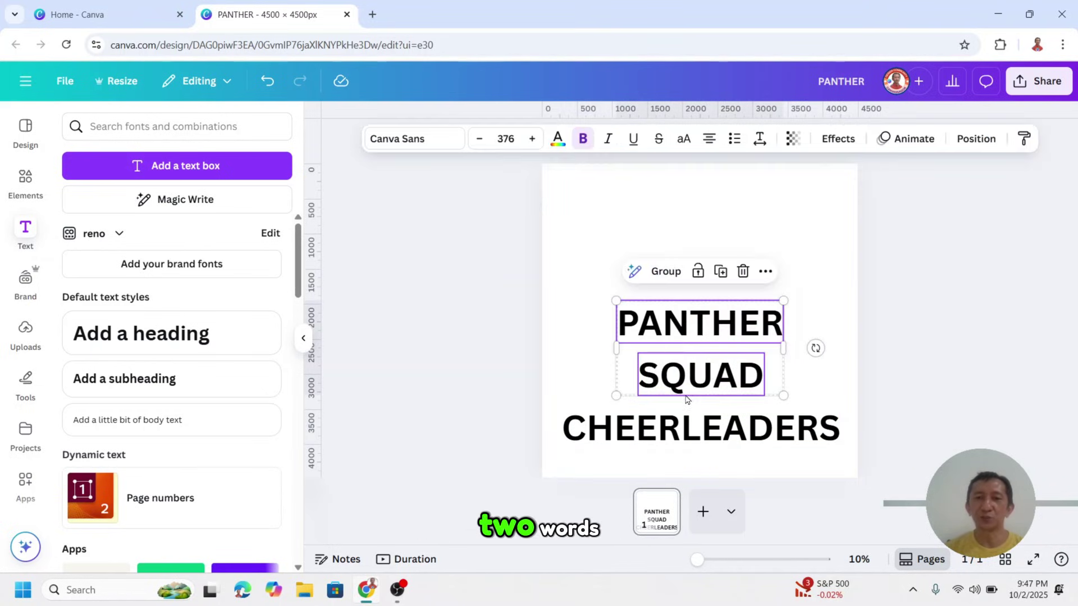
left_click(414, 139)
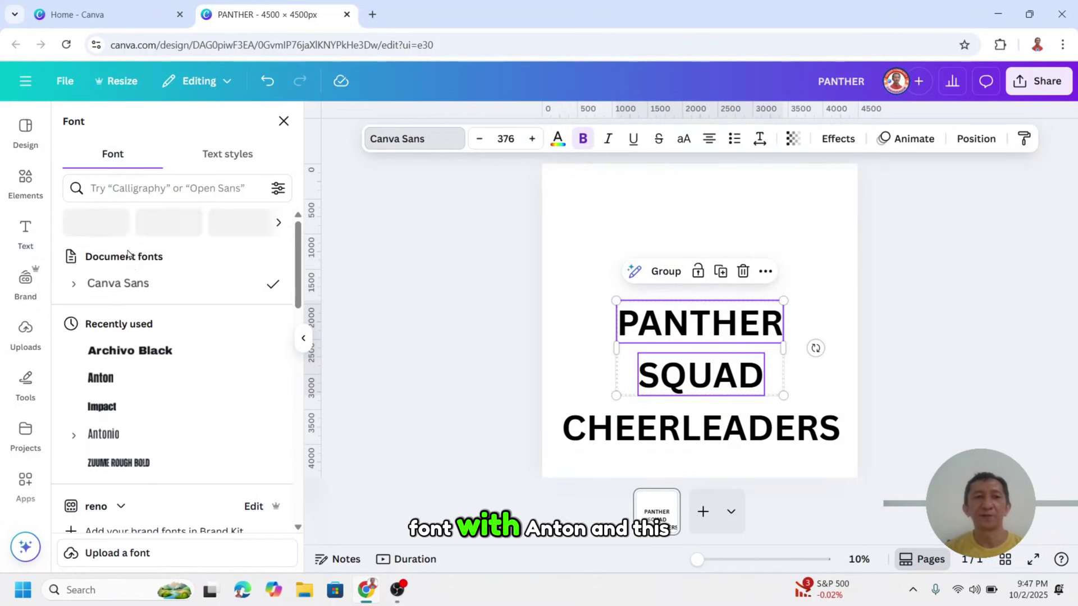
left_click(127, 384)
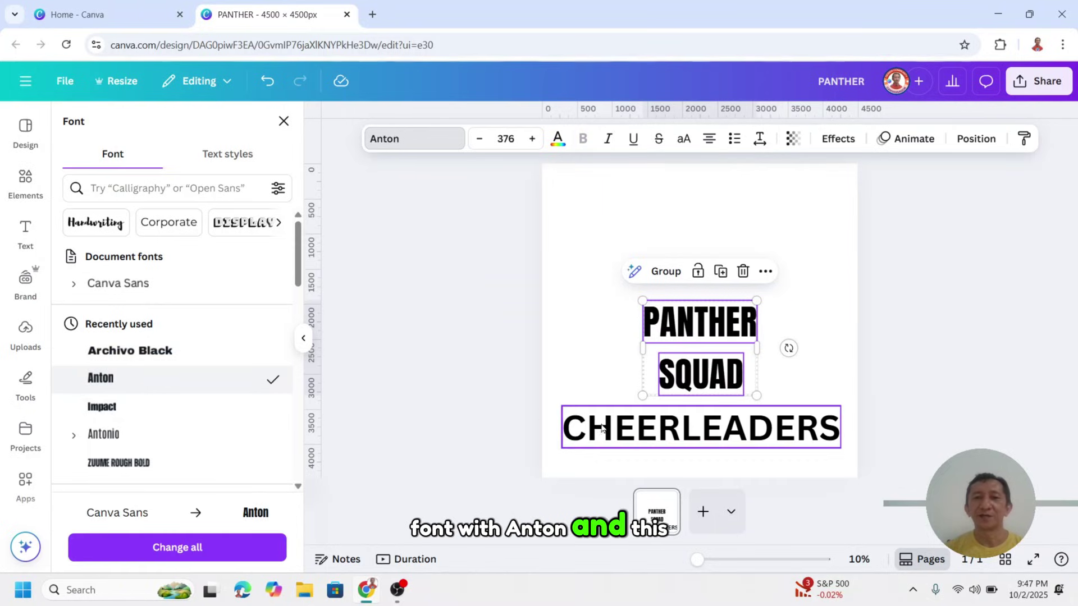
Set CHEERLEADERS in Archivo Black and shrink it to fit one line
left_click(702, 429)
left_click(127, 354)
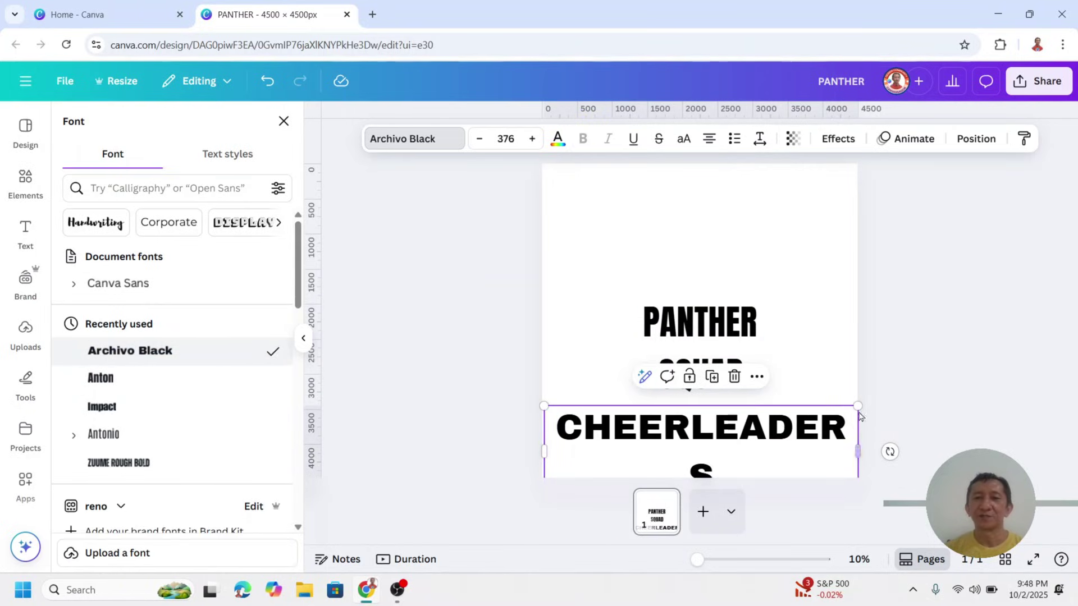
left_click_drag(857, 405, 810, 444)
Enlarge PANTHER to span most of the page and centre it horizontally
left_click(837, 366)
left_click(685, 309)
left_click_drag(685, 310, 611, 222)
left_click_drag(682, 253, 823, 342)
left_click_drag(804, 284, 796, 282)
left_click(781, 344)
Stack SQUAD and CHEERLEADERS beneath PANTHER, each resized to match its width
left_click(710, 373)
left_click_drag(711, 373, 825, 450)
left_click_drag(784, 373, 783, 364)
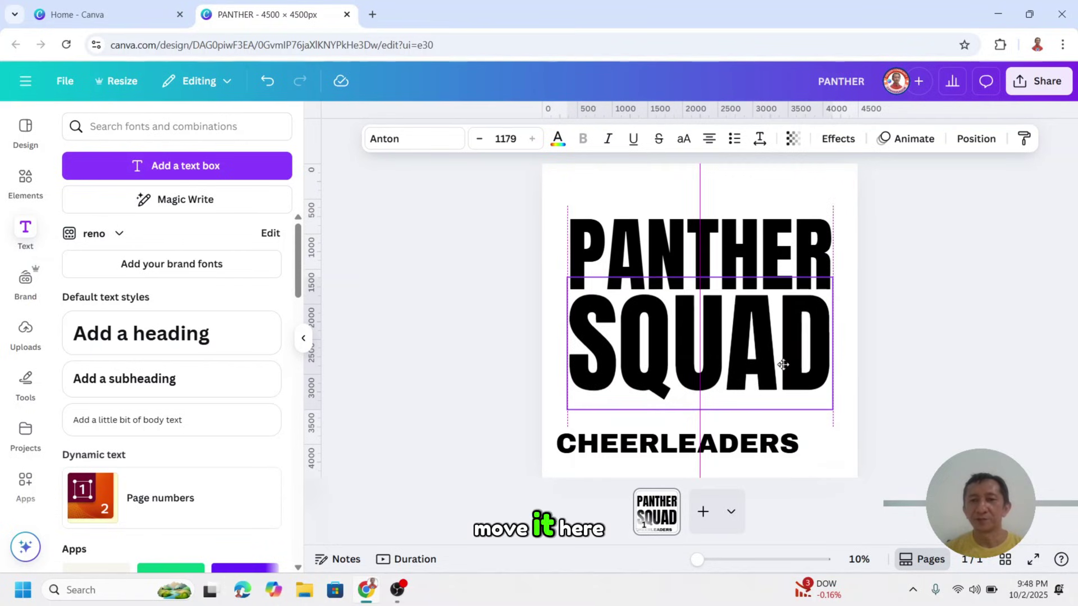
left_click_drag(782, 363, 782, 362)
left_click_drag(762, 436, 810, 421)
left_click_drag(712, 423, 717, 413)
left_click_drag(817, 424, 834, 435)
Select all three text lines and centre the block on the page
left_click_drag(553, 178, 866, 464)
right_click(637, 310)
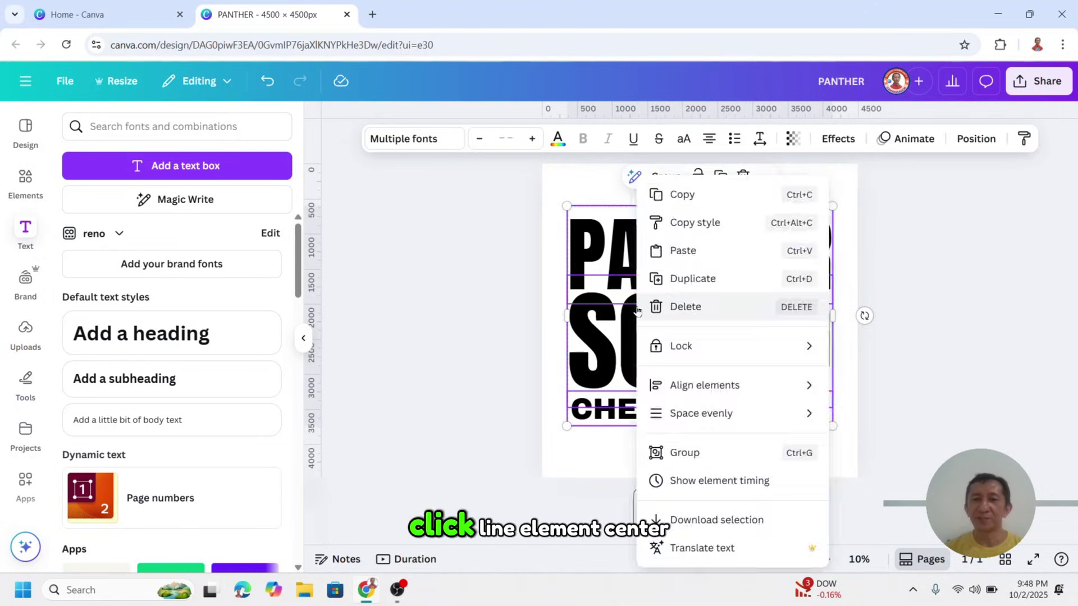
mouse_move(704, 385)
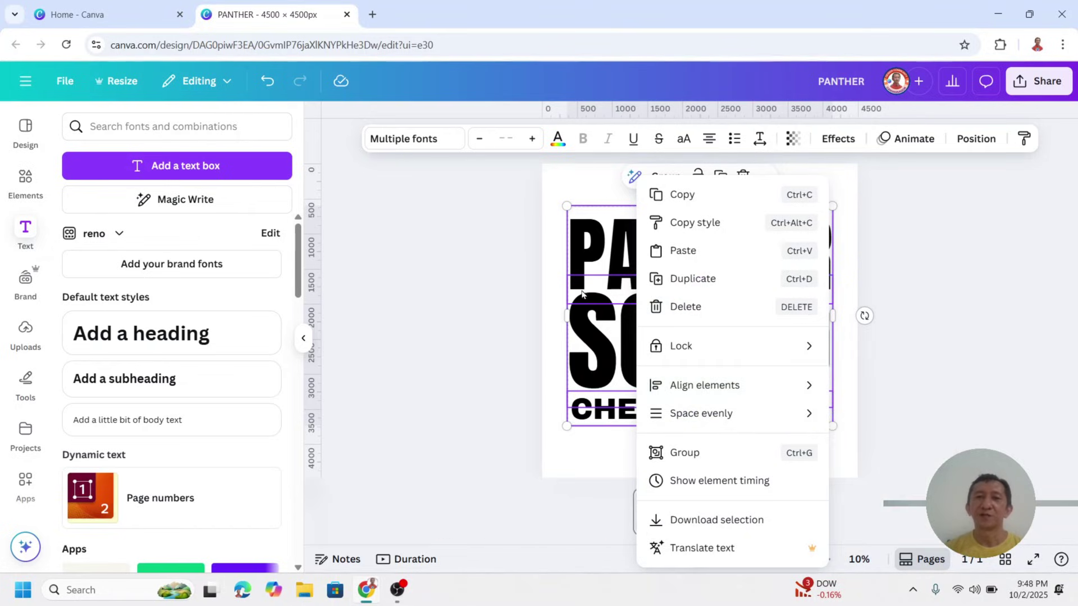
key("Escape")
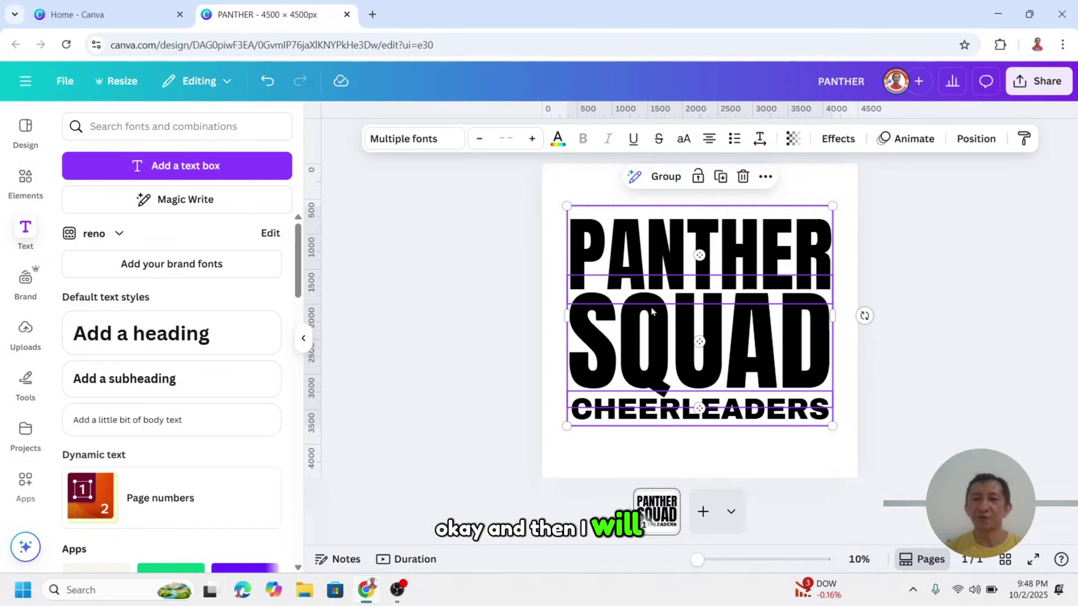
left_click_drag(660, 310, 660, 316)
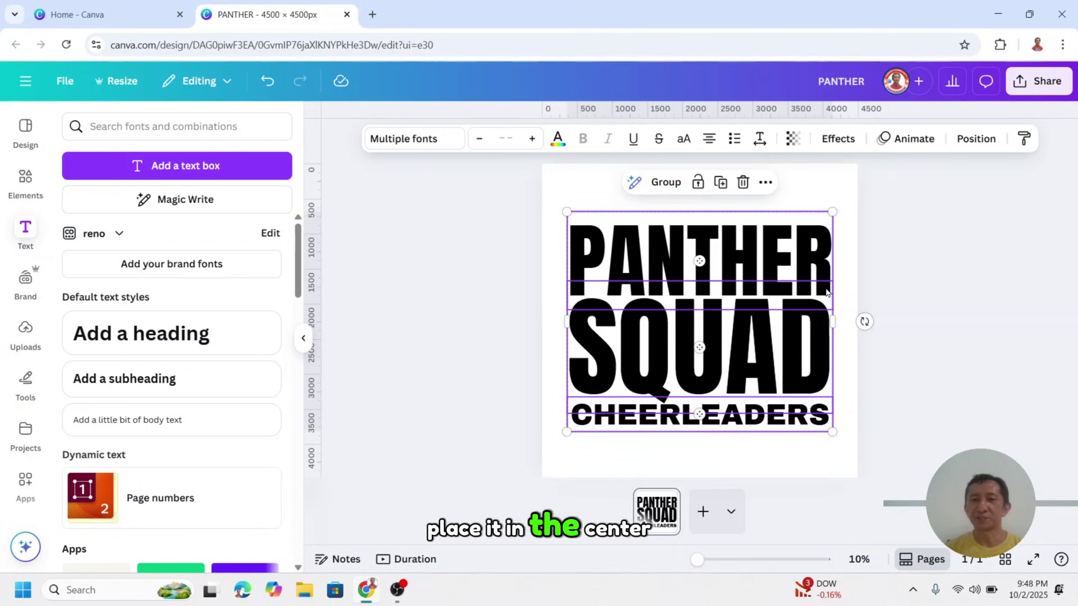
Download the lettering as a PNG with a transparent background
left_click(1038, 81)
left_click(822, 371)
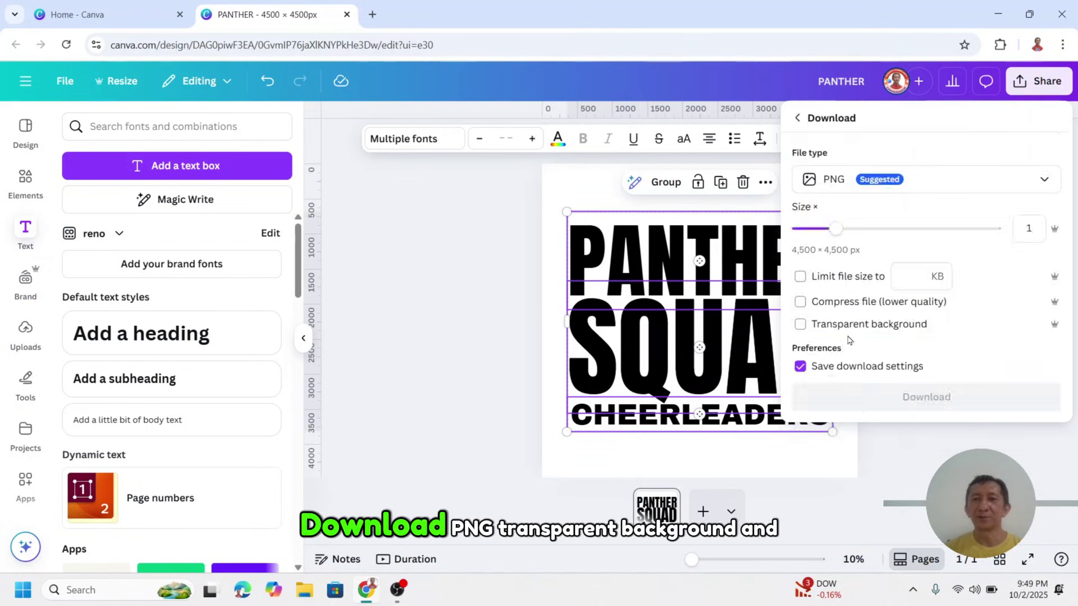
left_click(807, 325)
left_click(940, 398)
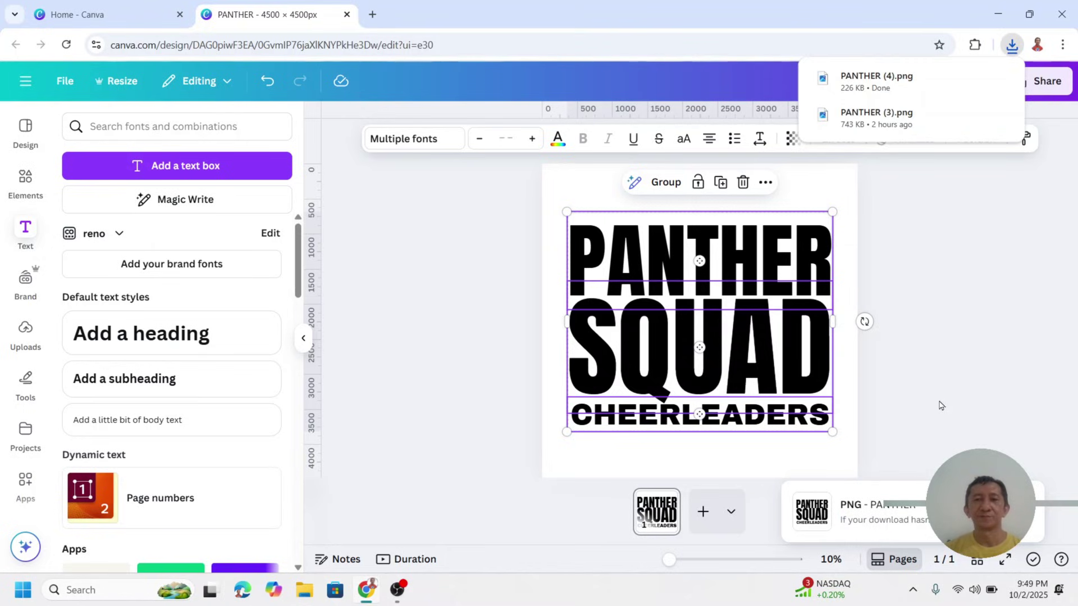
Add a white square and stretch it over the whole page
left_click(22, 178)
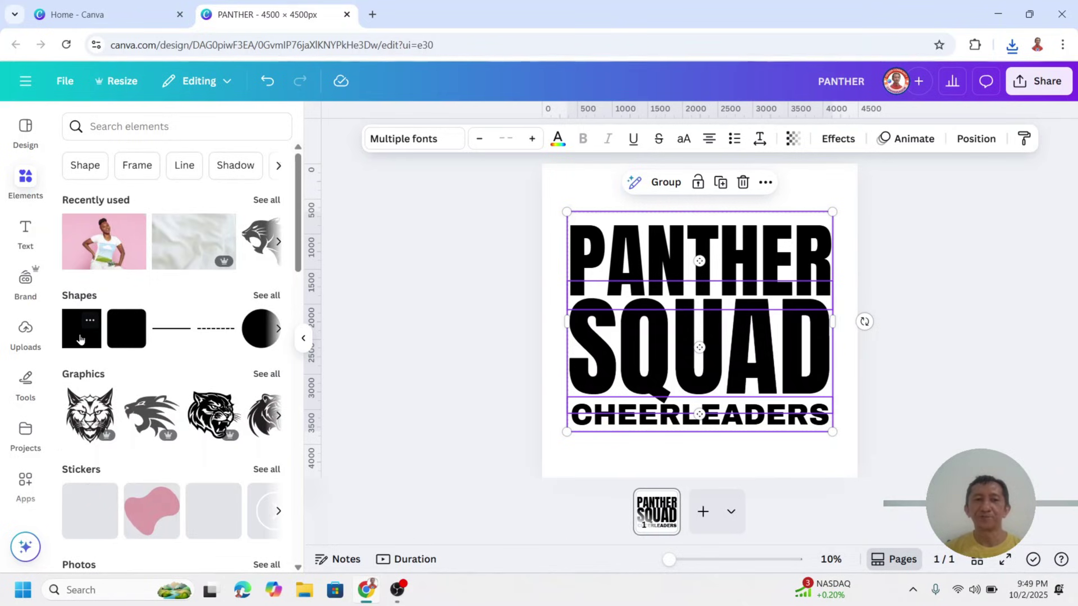
left_click(80, 339)
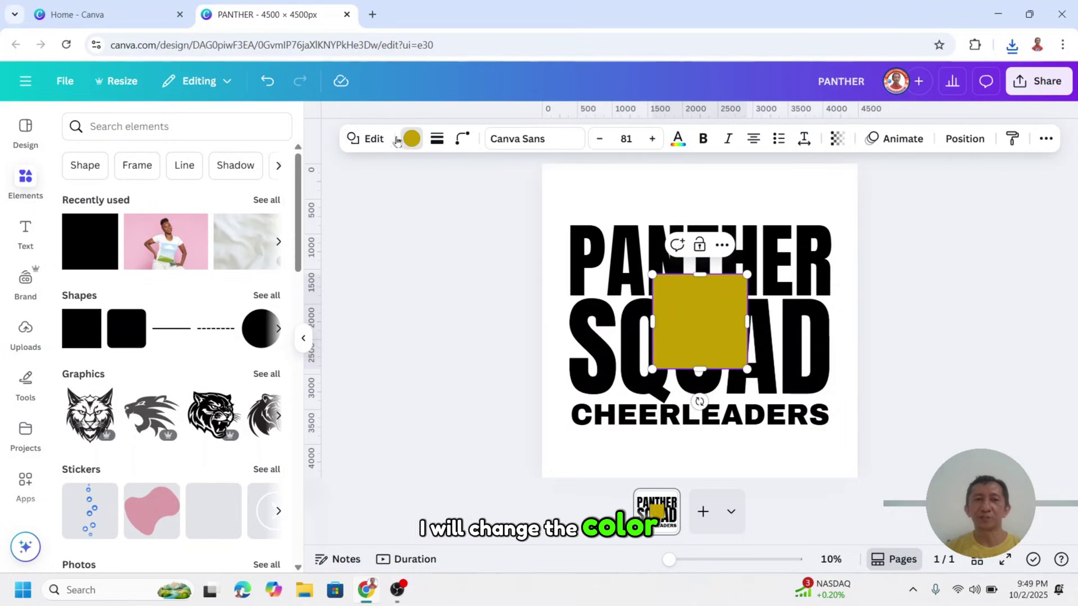
left_click(204, 225)
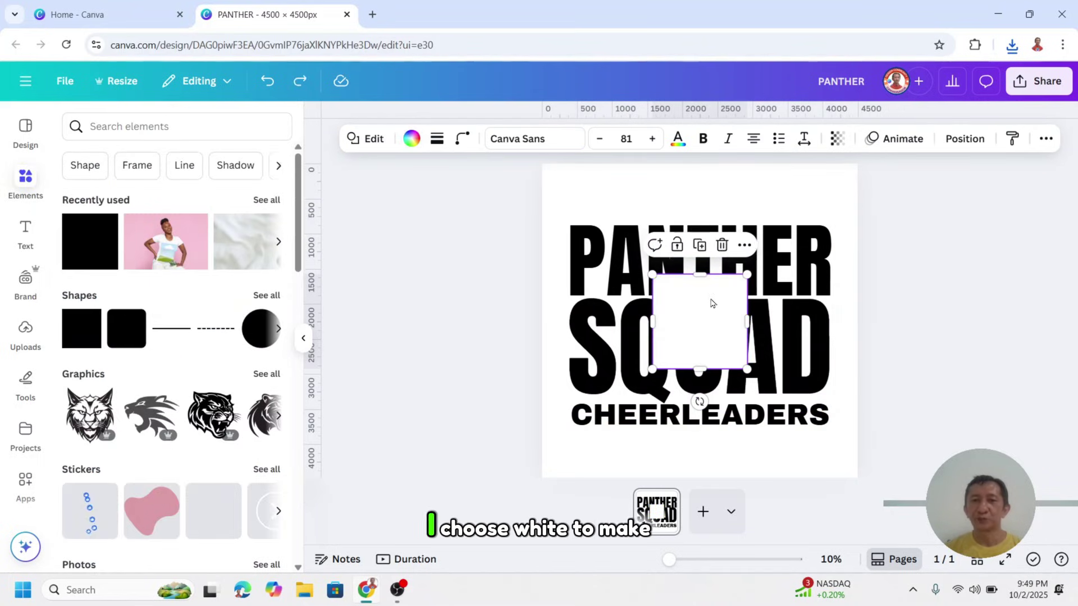
left_click_drag(712, 317, 602, 207)
left_click_drag(638, 258, 863, 482)
Delete the CHEERLEADERS text and download the design as a PNG
left_click(732, 414)
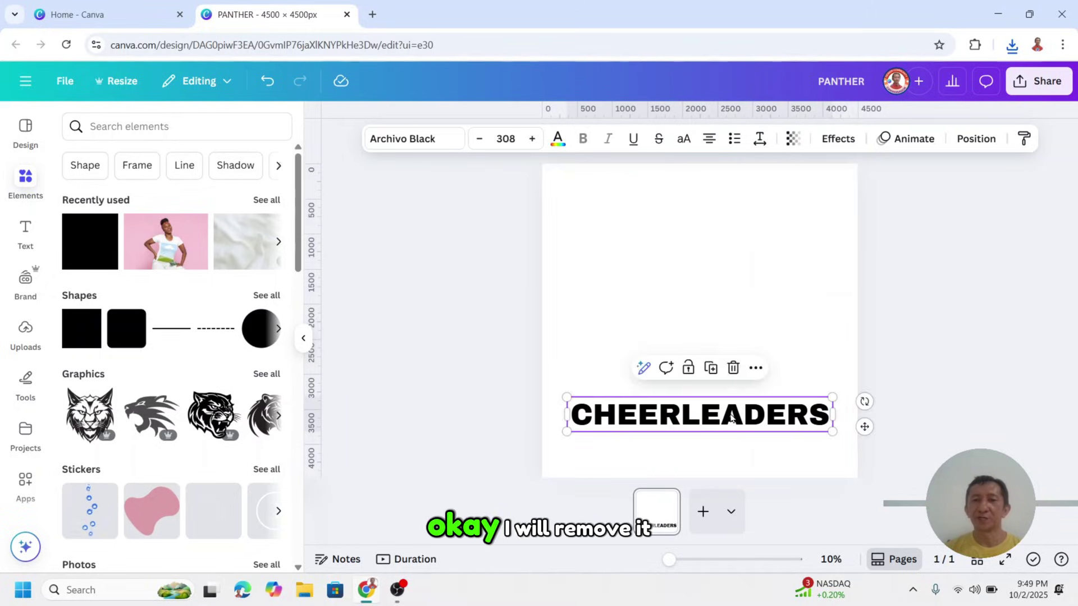
left_click(733, 374)
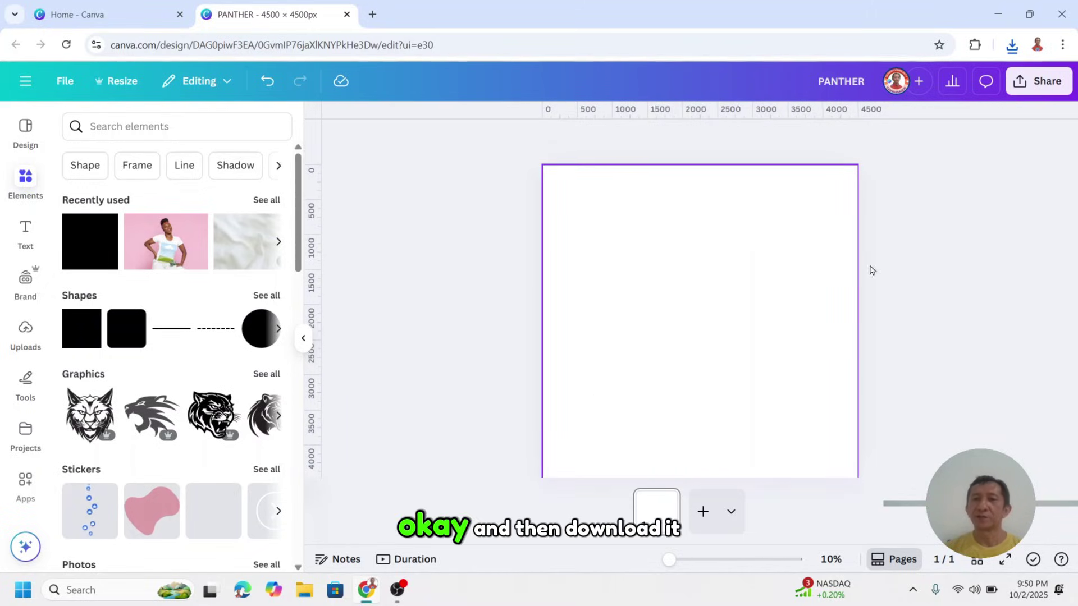
left_click(1047, 82)
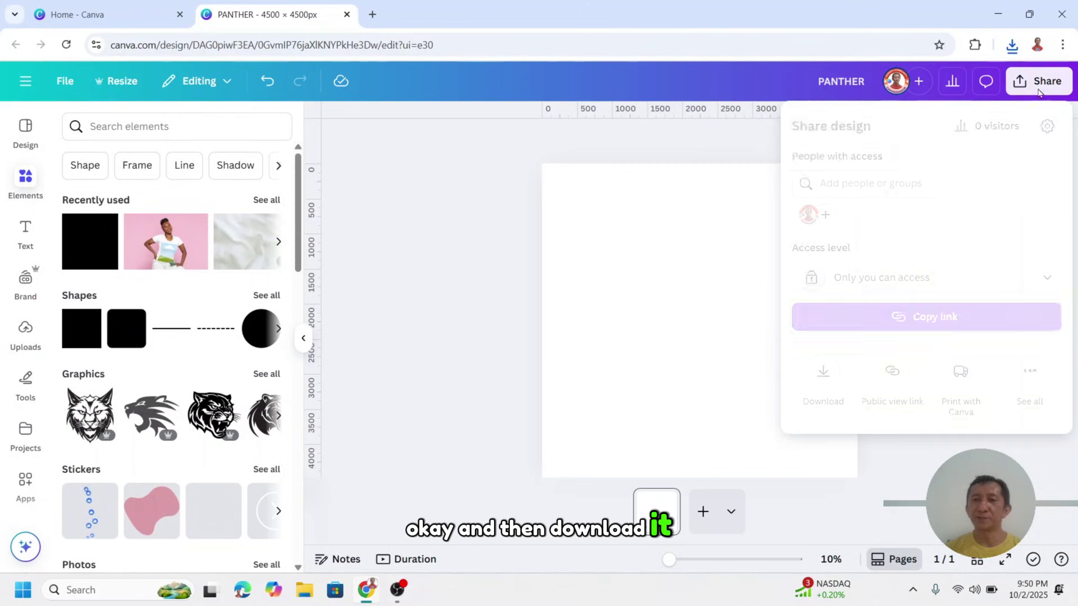
left_click(823, 374)
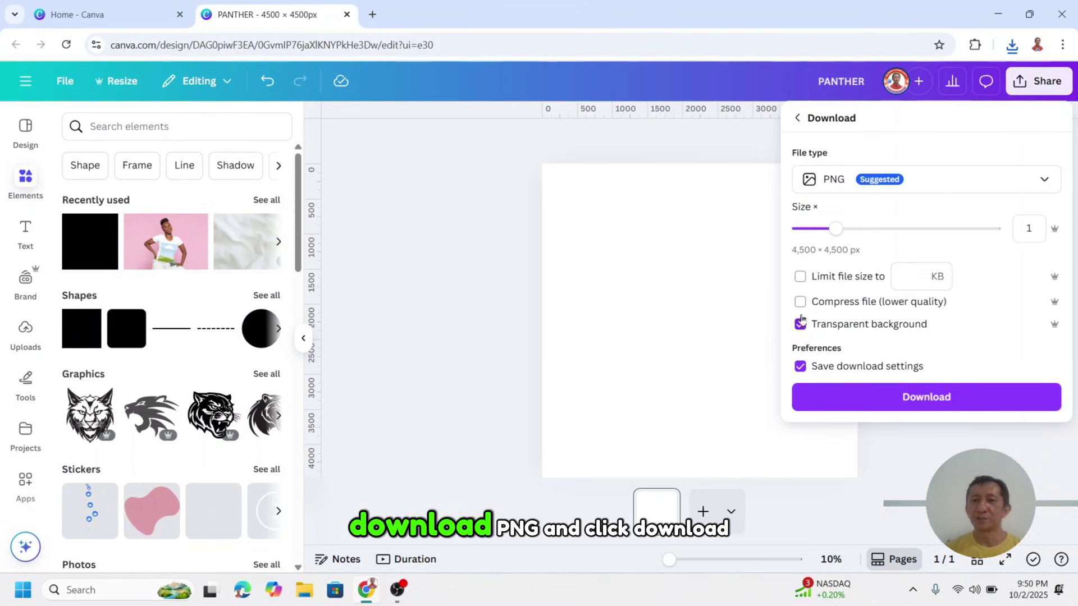
left_click(920, 398)
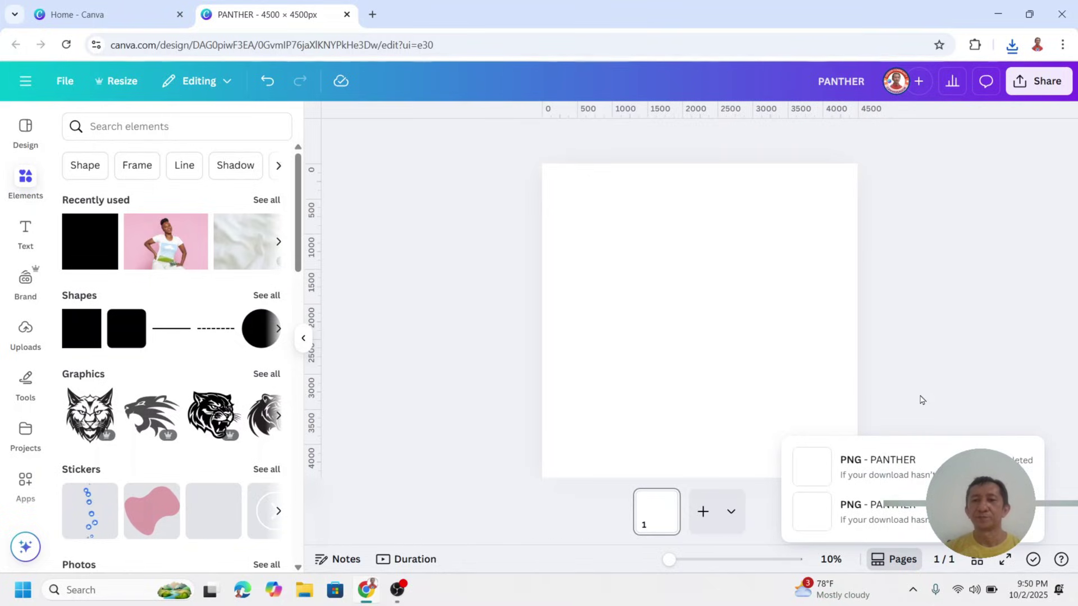
Delete the white page-filling square and the PANTHER SQUAD text
left_click(729, 339)
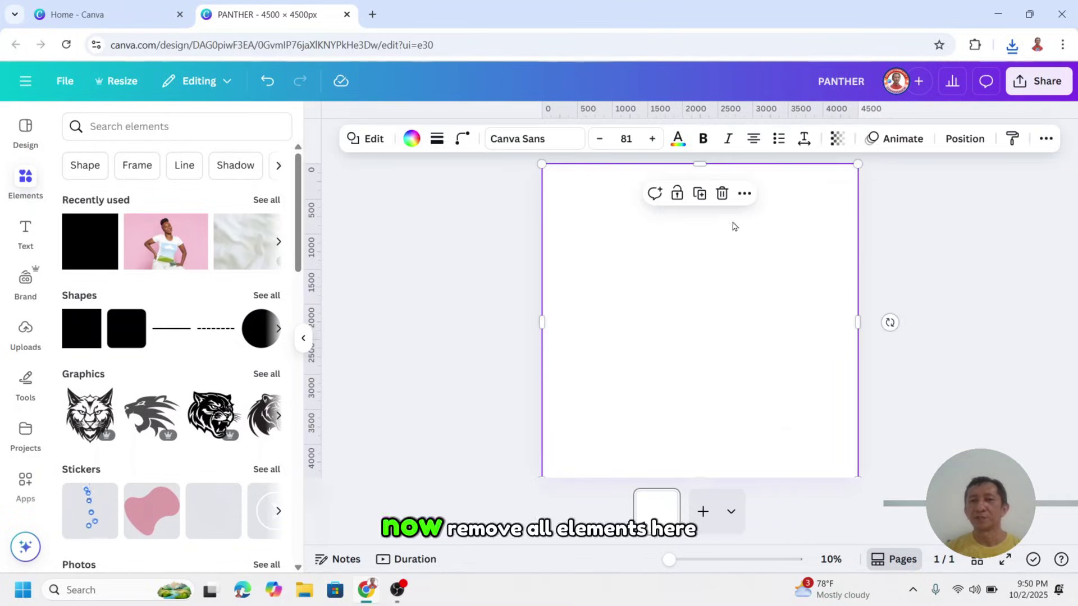
left_click(724, 193)
left_click_drag(897, 201, 496, 465)
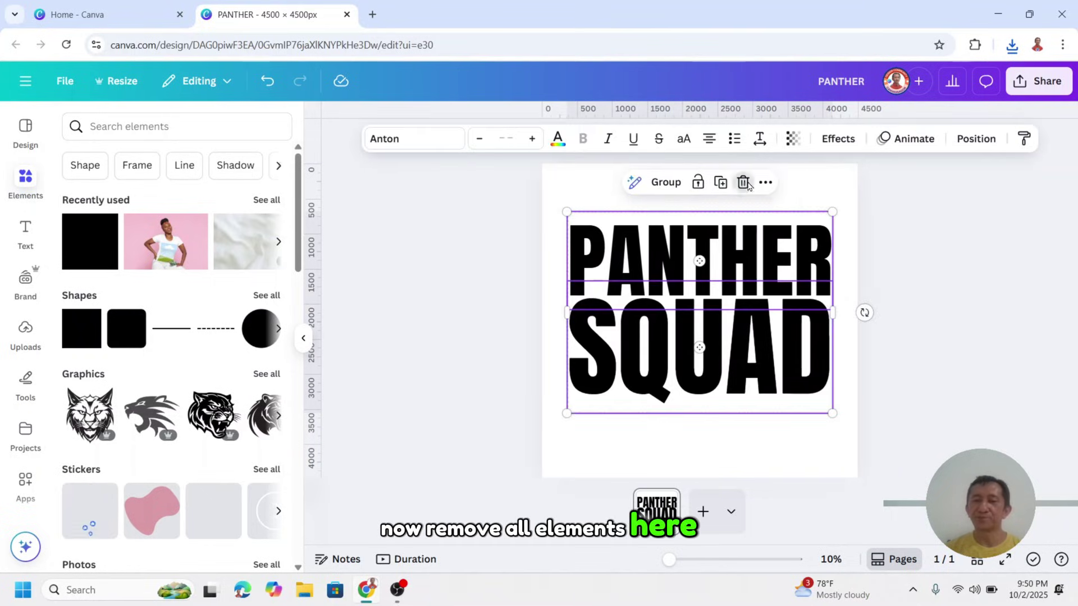
left_click(749, 185)
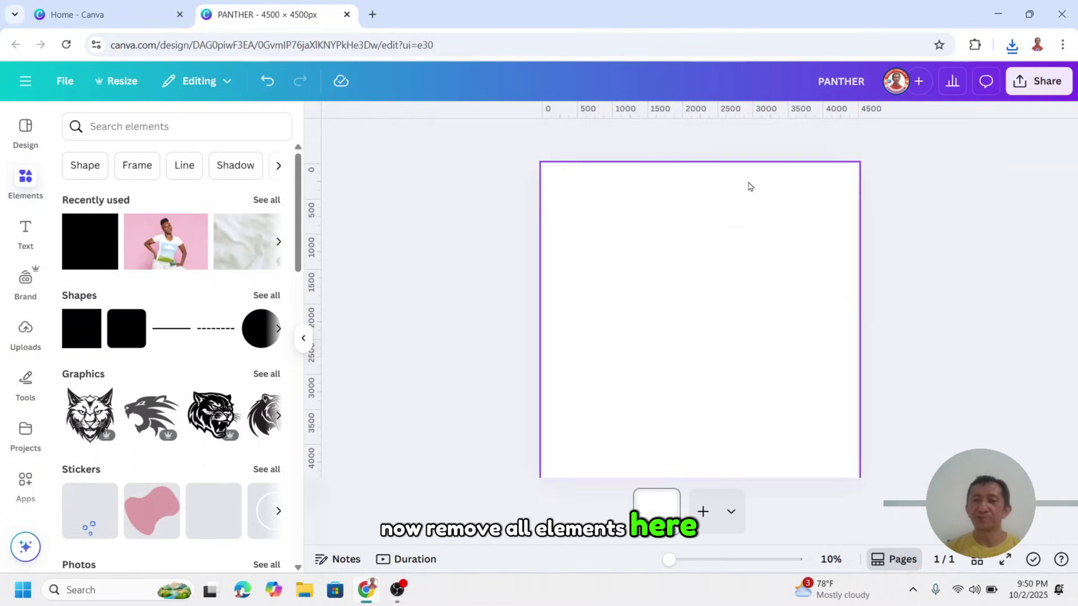
Place PANTHER (4).png and PANTHER (5).png on the page, shifting the white copy right
left_click(1013, 44)
left_click_drag(754, 206, 666, 310)
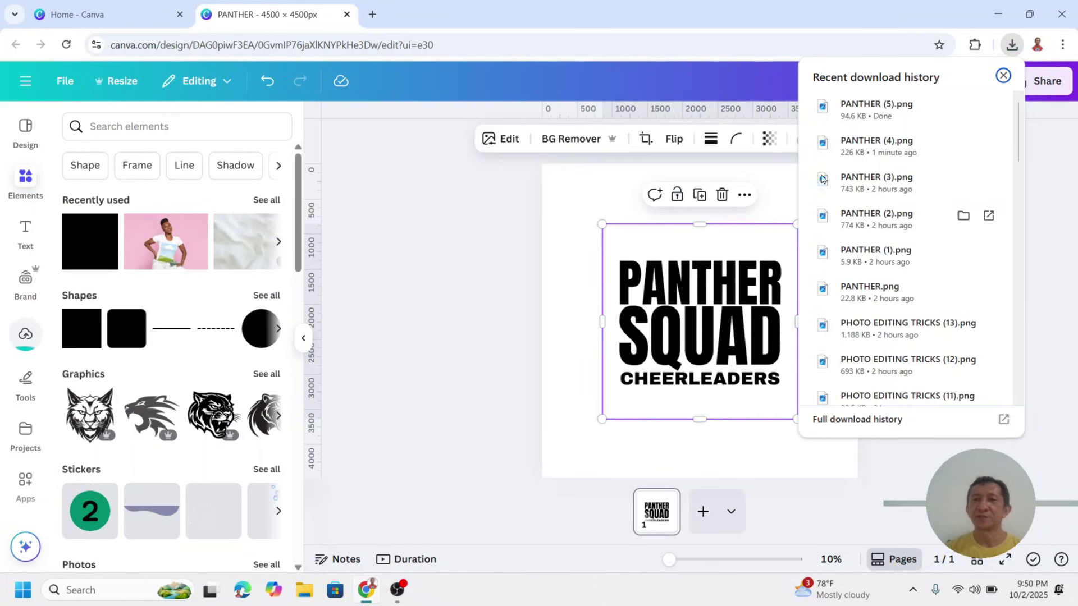
left_click_drag(864, 112, 646, 233)
left_click(716, 235)
left_click_drag(716, 234, 792, 232)
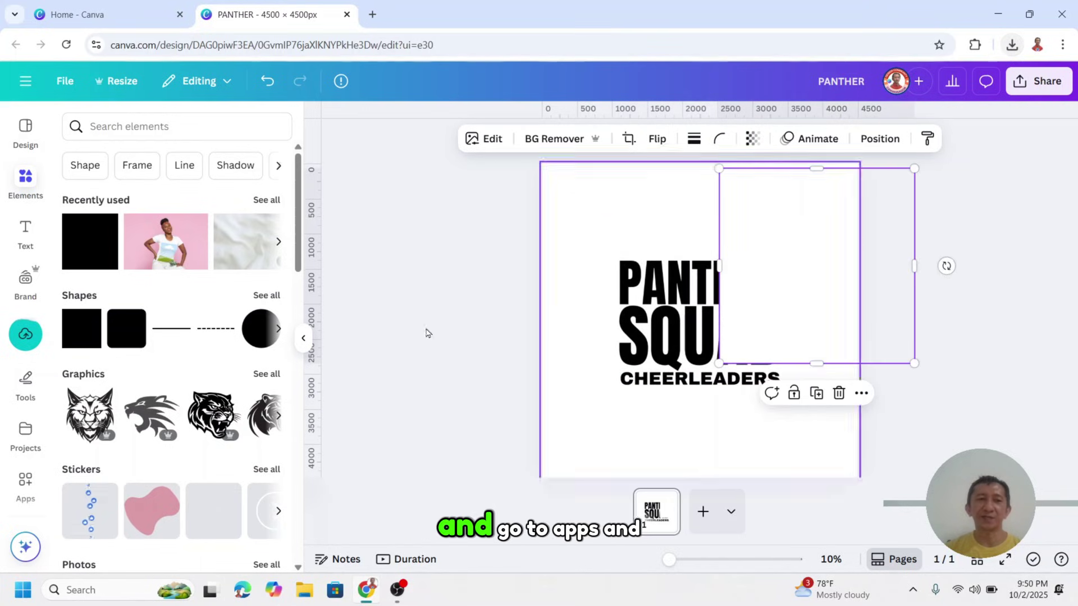
left_click(26, 484)
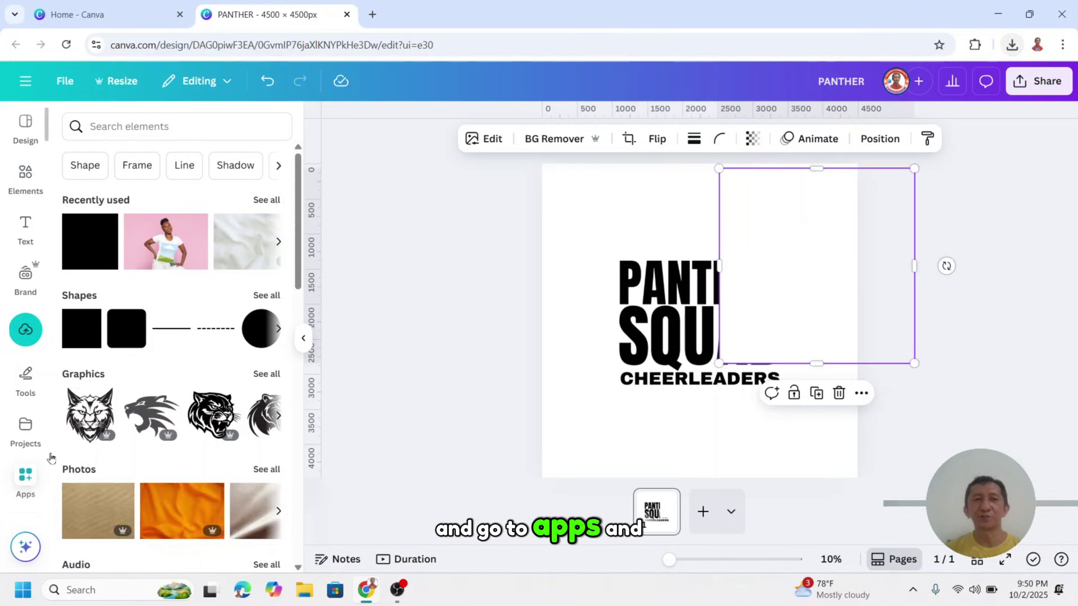
left_click(127, 123)
In the Image Cutout app, use the selected PANTHER SQUAD CHEERLEADERS graphic as an image cutout
type("cut")
key("Return")
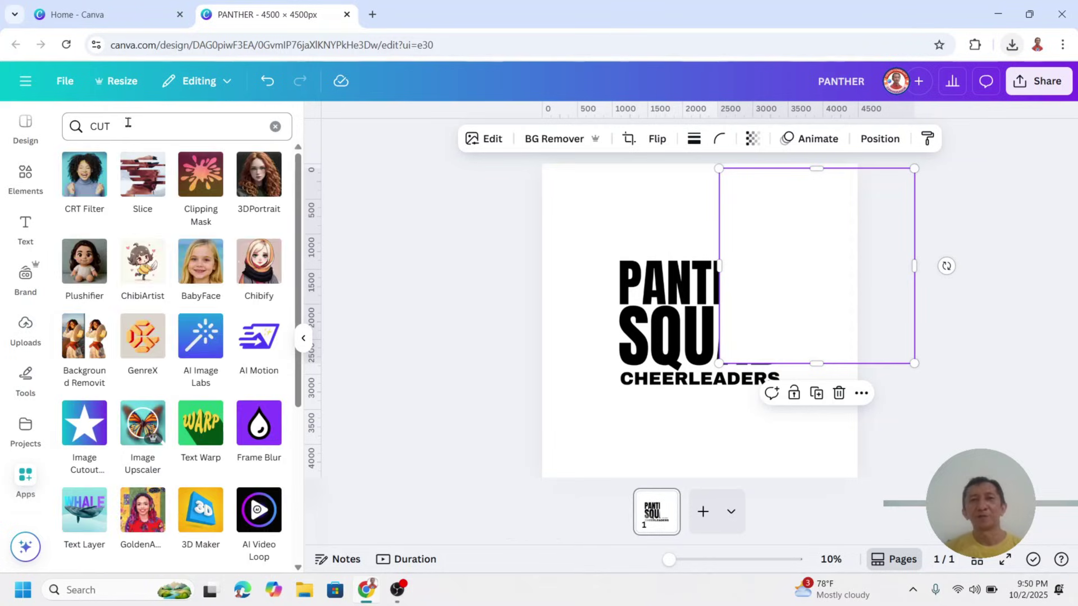
left_click(89, 439)
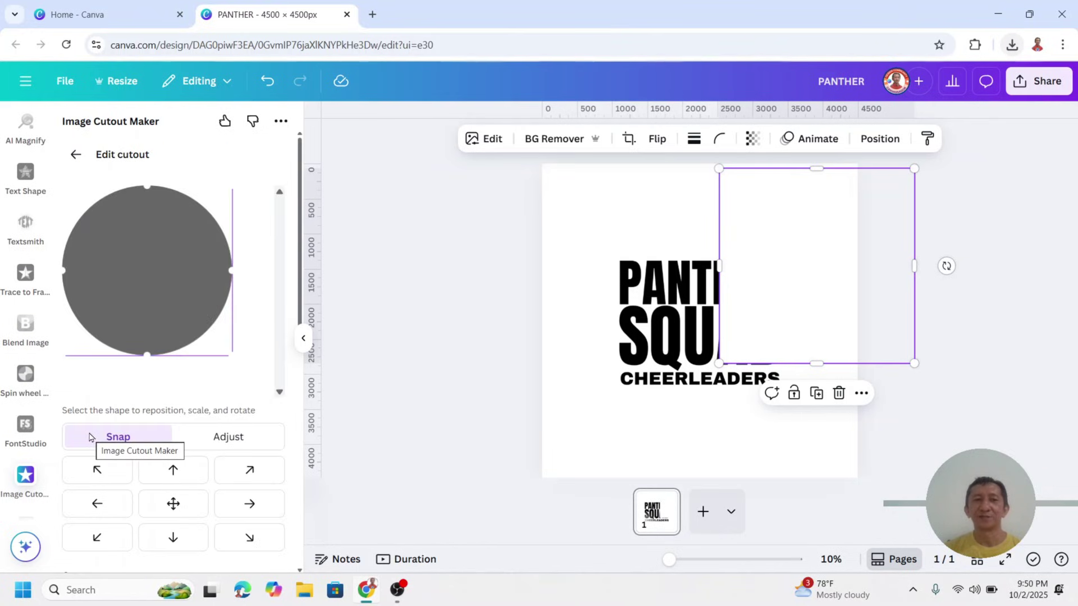
scroll(169, 438, "down", 4)
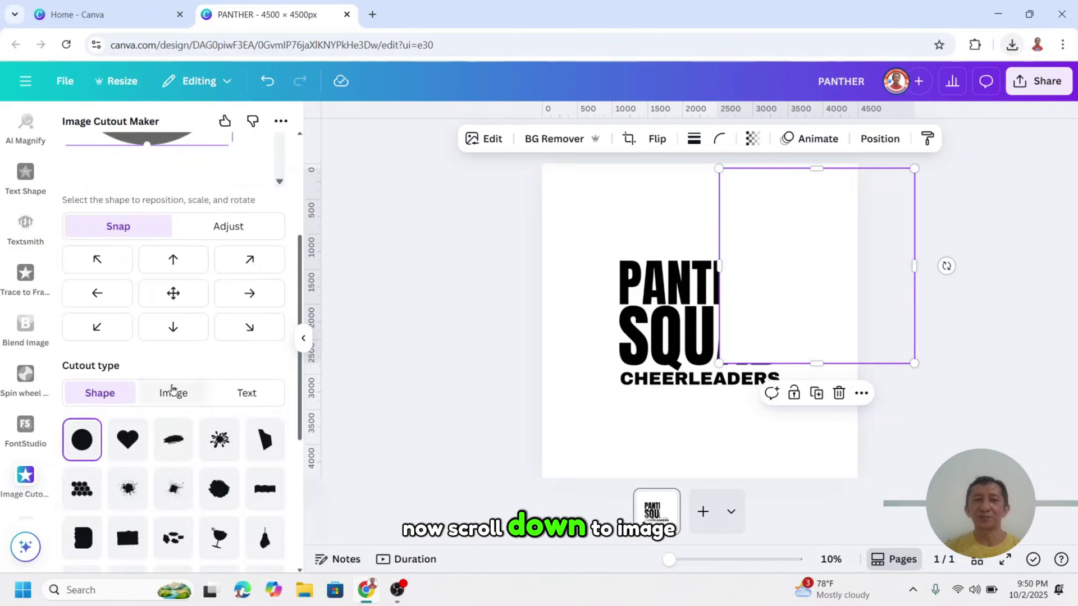
left_click(173, 393)
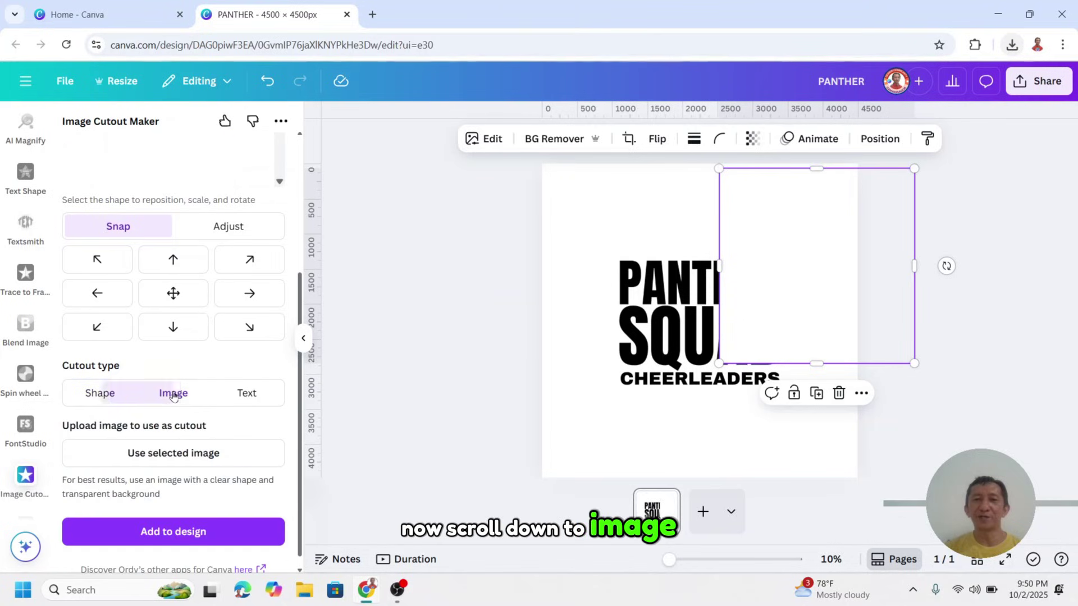
left_click(655, 306)
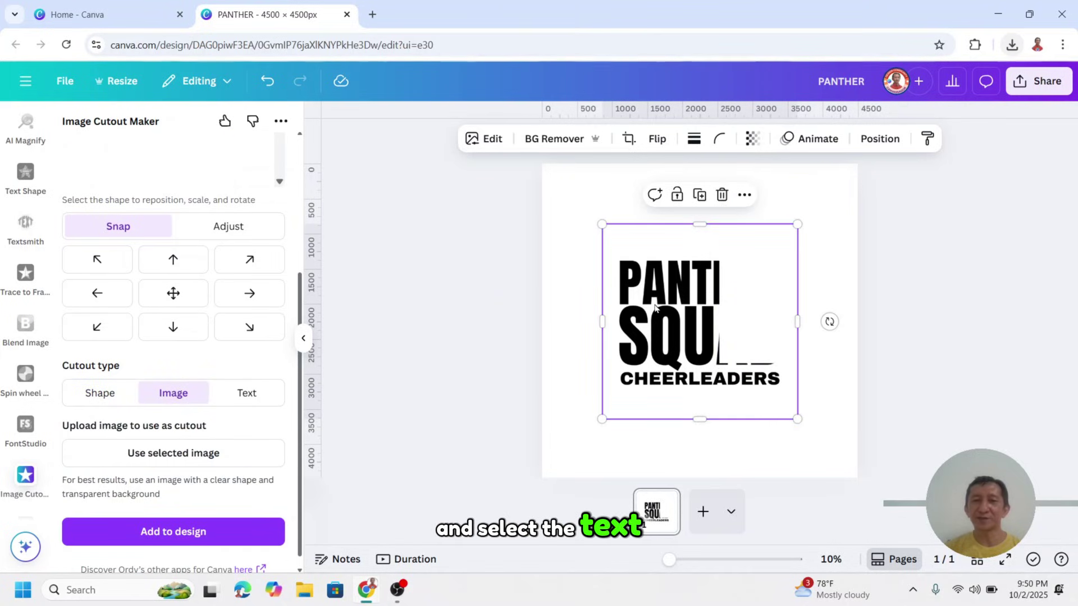
left_click(176, 454)
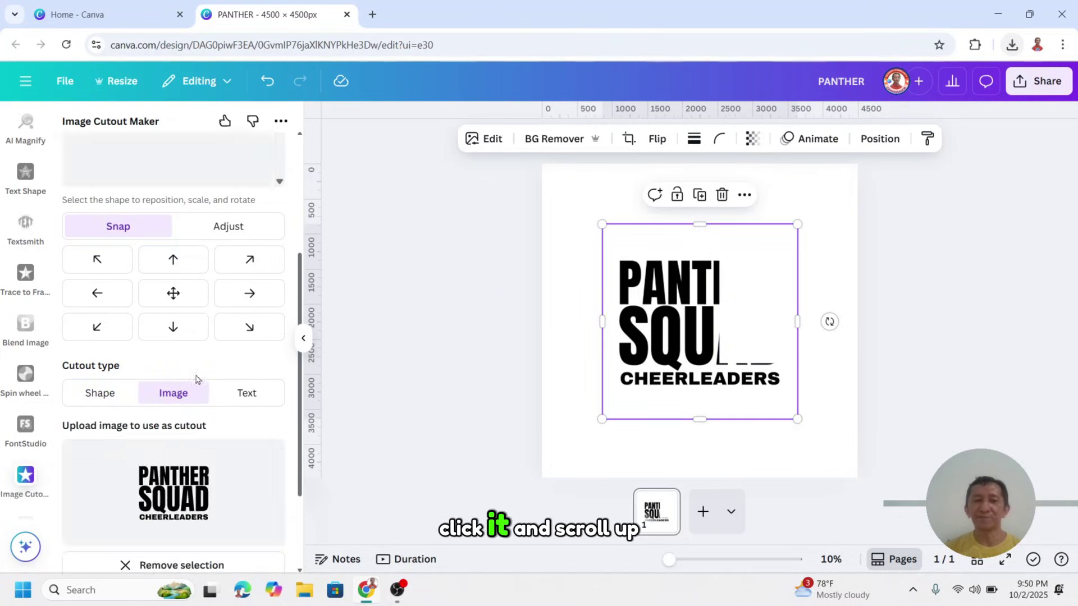
Enlarge the cutout, add it to the design and move it toward the bottom-right
scroll(209, 322, "up", 4)
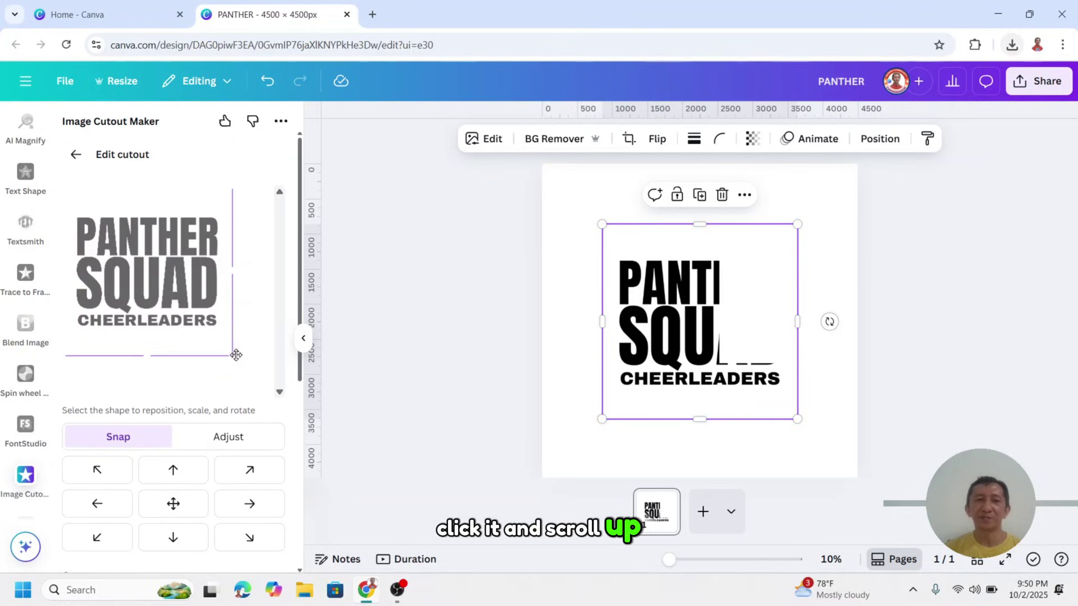
left_click_drag(235, 354, 271, 408)
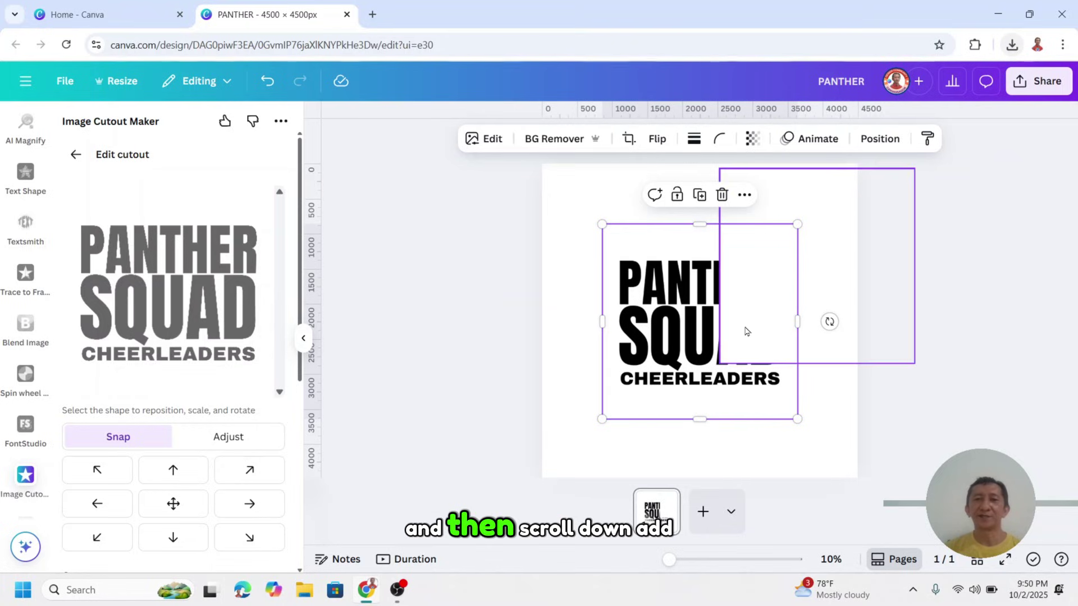
scroll(194, 402, "down", 6)
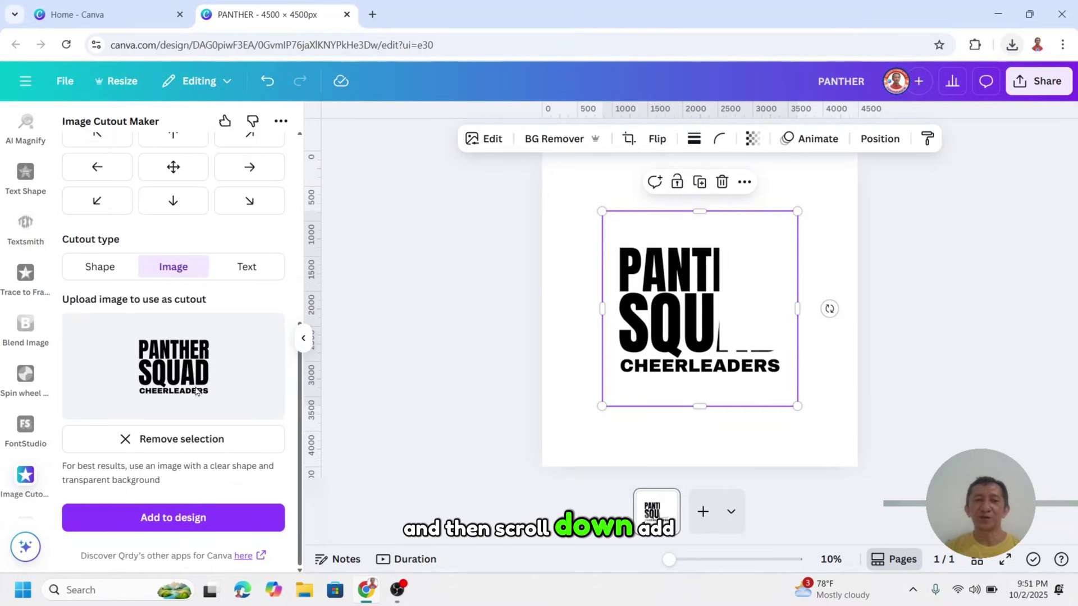
left_click(191, 523)
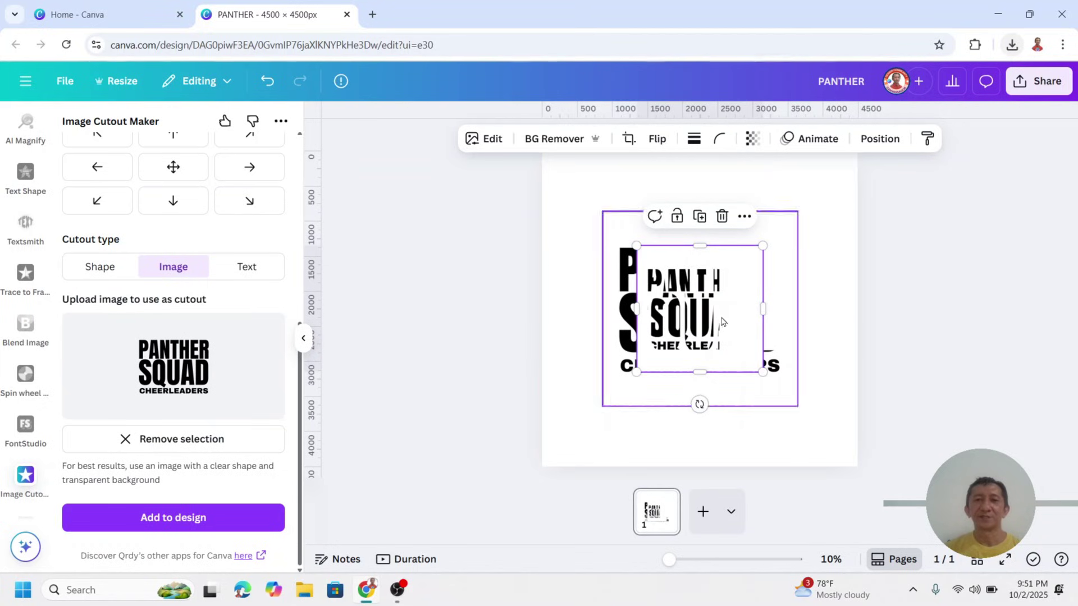
left_click_drag(733, 314, 847, 407)
left_click_drag(614, 211, 695, 388)
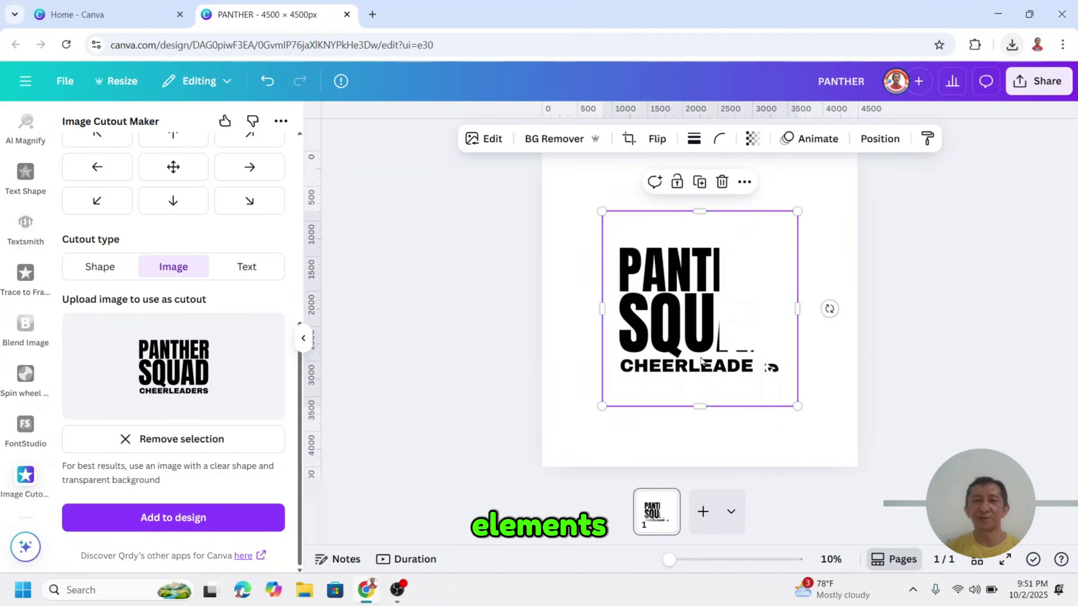
Delete the cutout and set a gold glitter photo as the page background
left_click(723, 183)
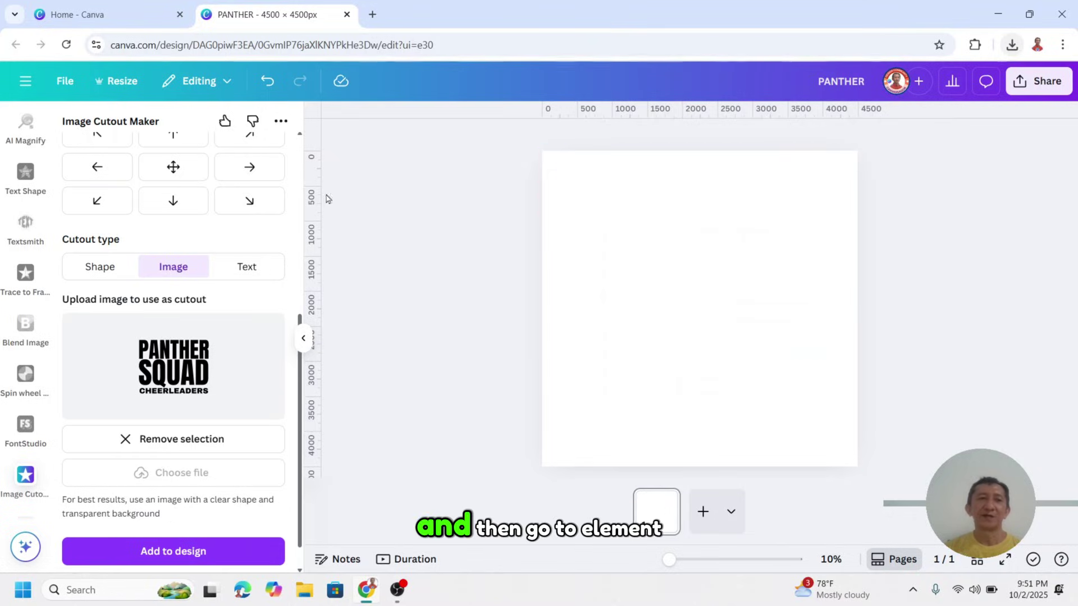
scroll(20, 195, "up", 10)
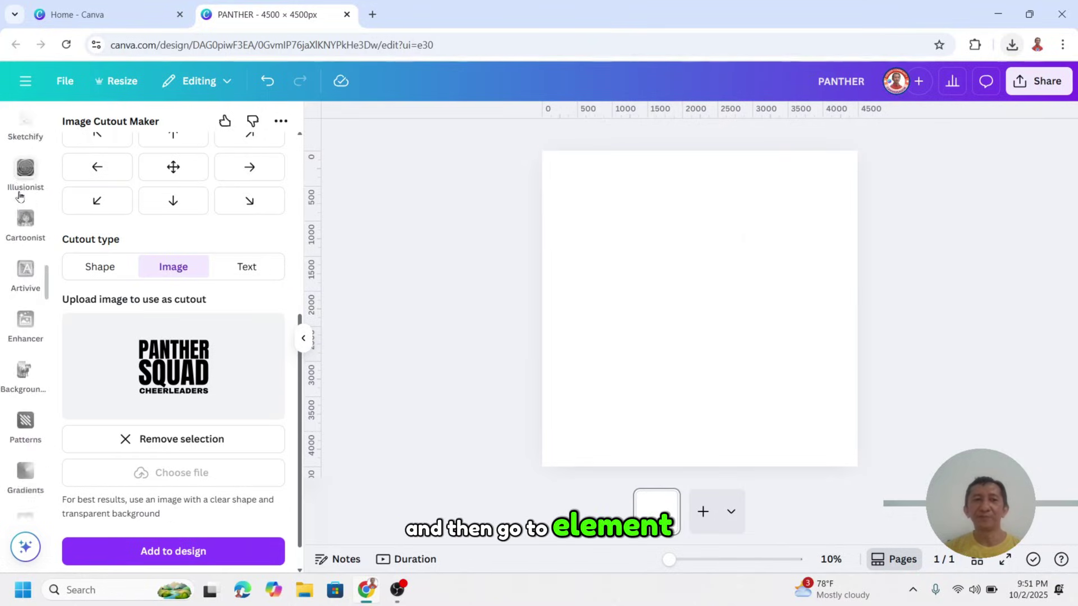
scroll(20, 195, "up", 10)
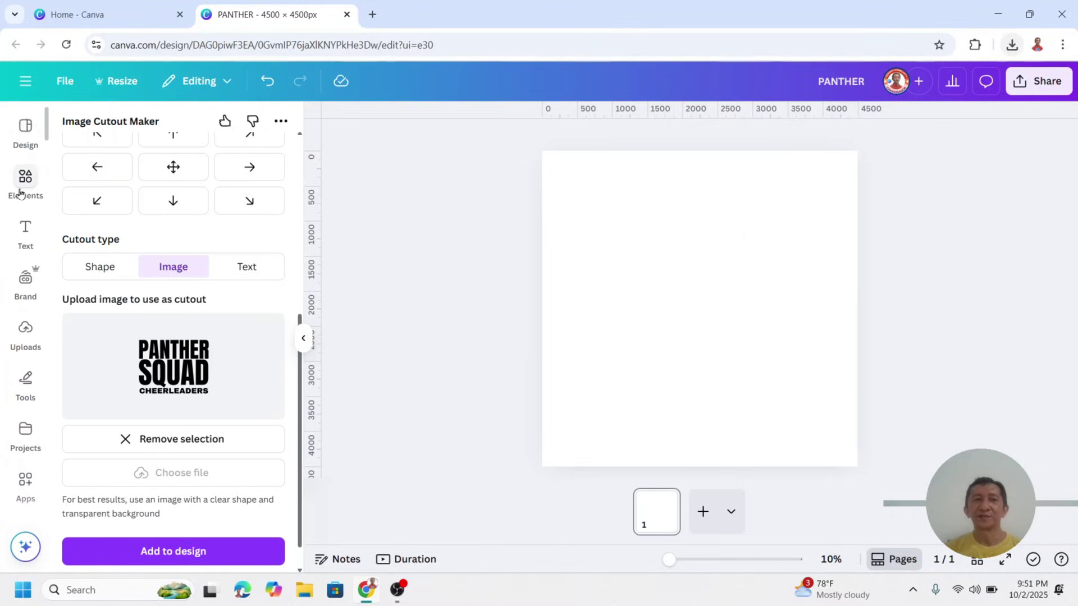
left_click(22, 178)
left_click(146, 126)
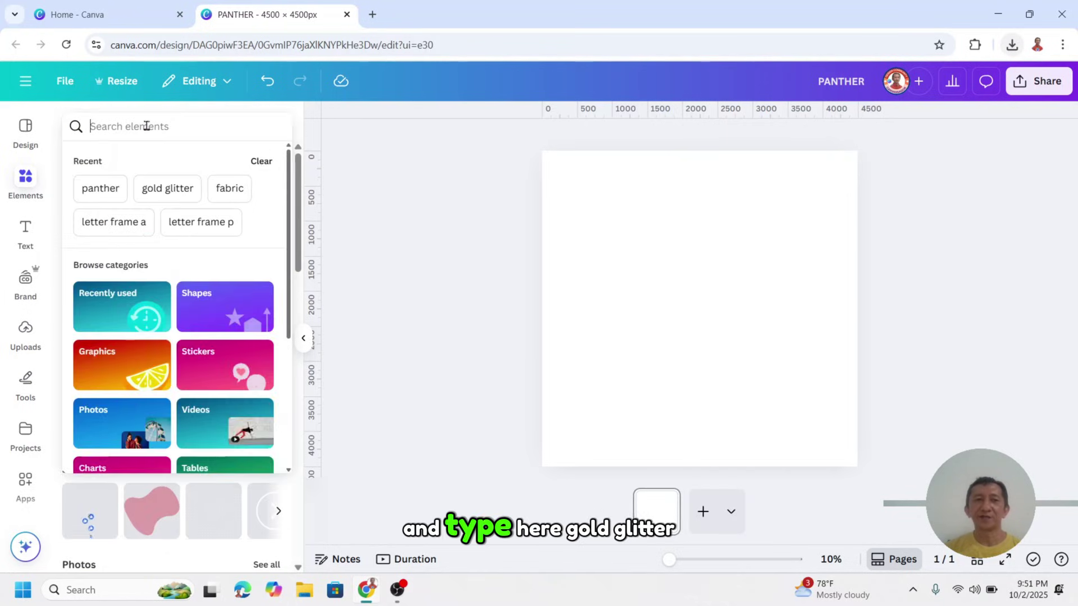
left_click(178, 191)
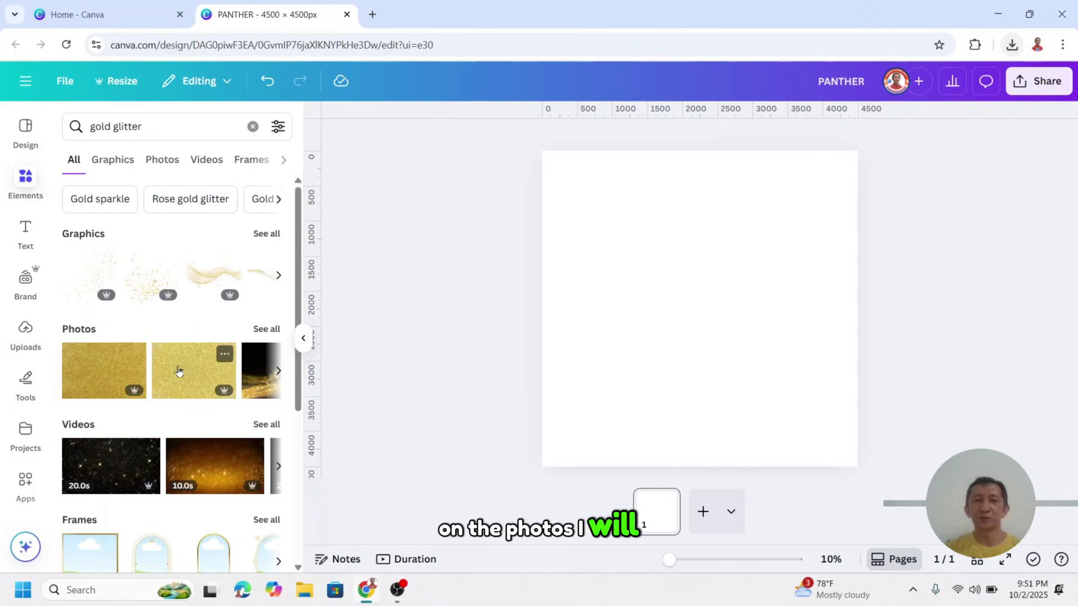
left_click(179, 371)
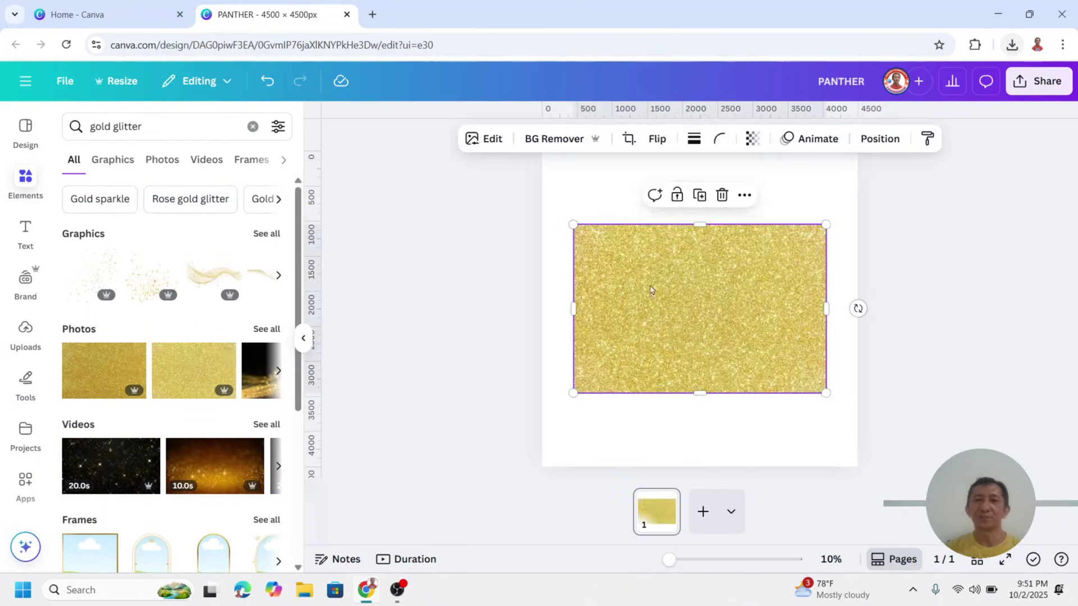
right_click(662, 272)
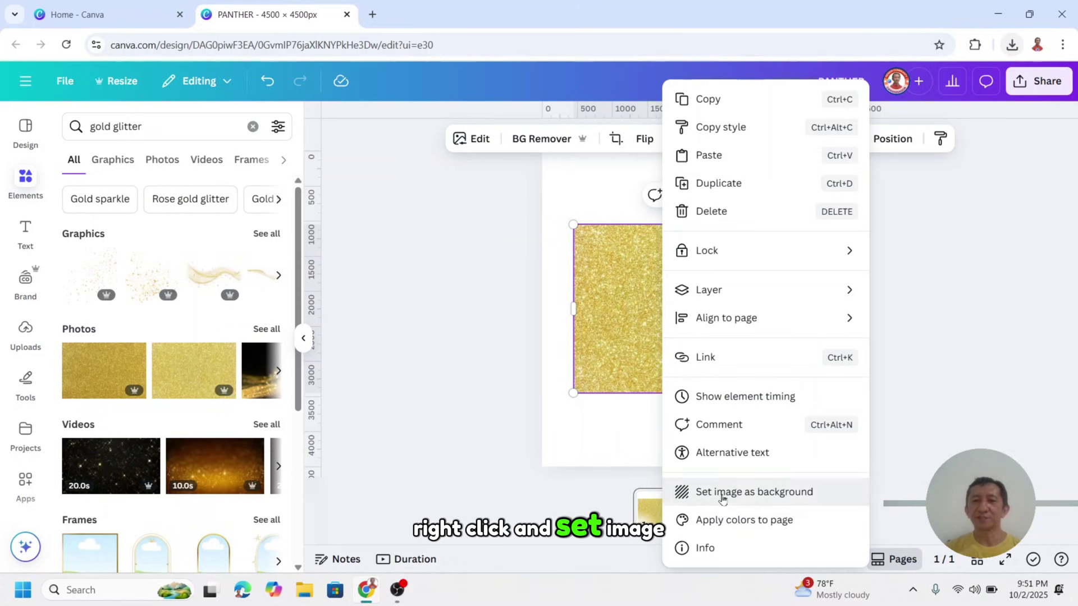
left_click(715, 492)
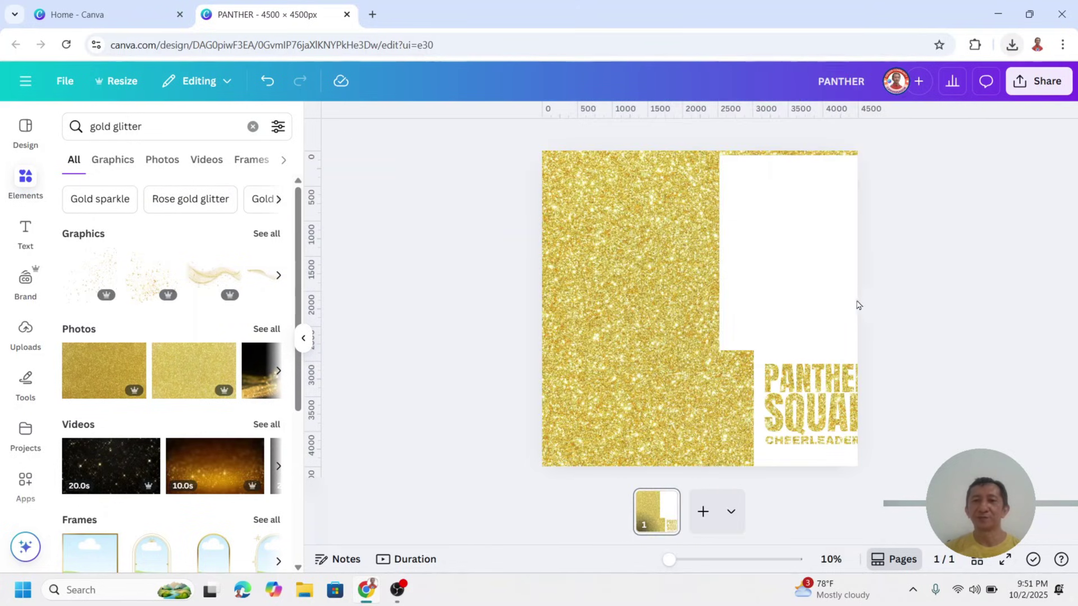
Delete the white box and enlarge the PANTHER SQUAD image to fill the page
left_click_drag(765, 252, 628, 243)
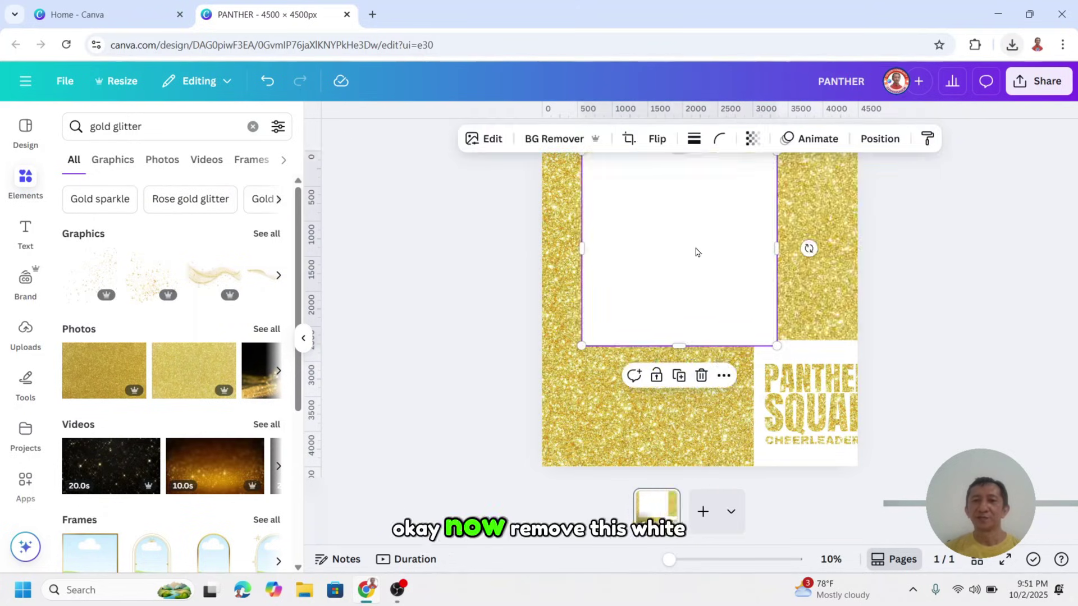
key("Delete")
left_click(793, 391)
left_click_drag(793, 391, 615, 219)
left_click_drag(666, 287, 857, 478)
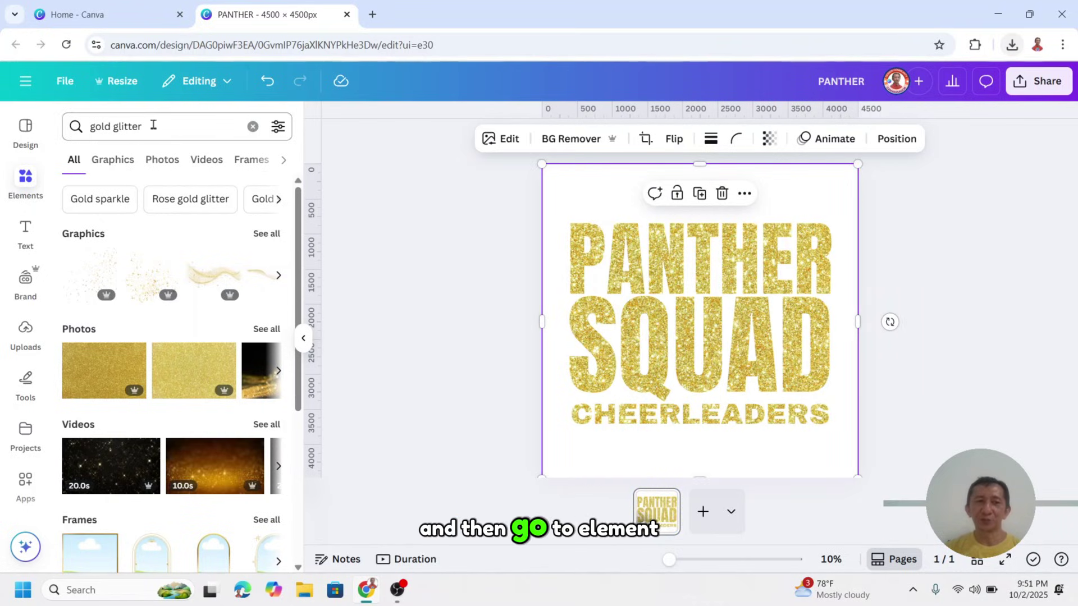
Add a grey panther head graphic from a PANTHER search and flip it horizontally
left_click(141, 124)
type("PA")
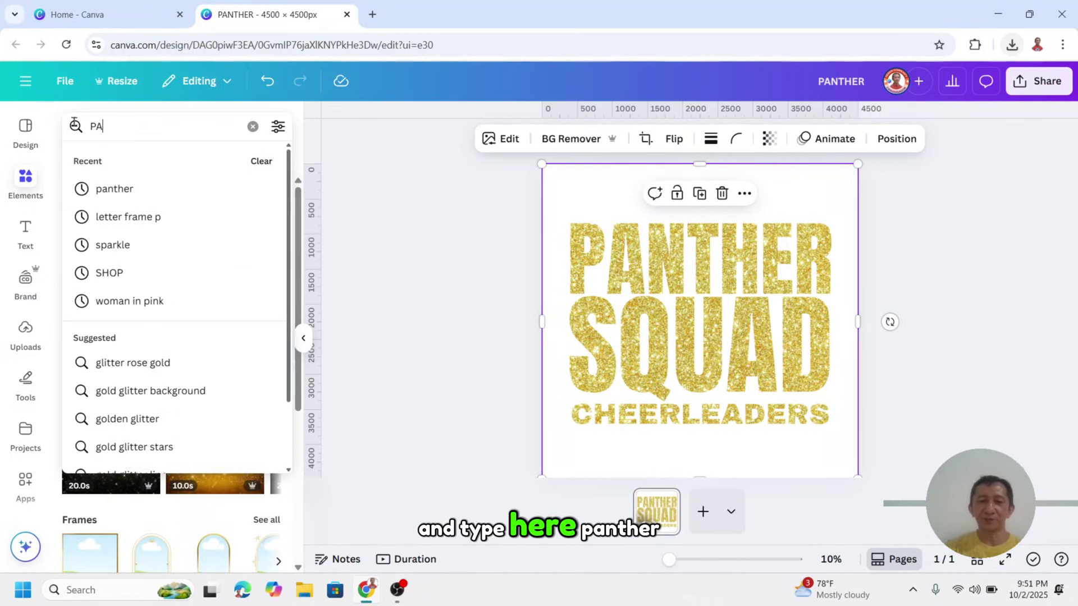
type("NTHER")
key("Return")
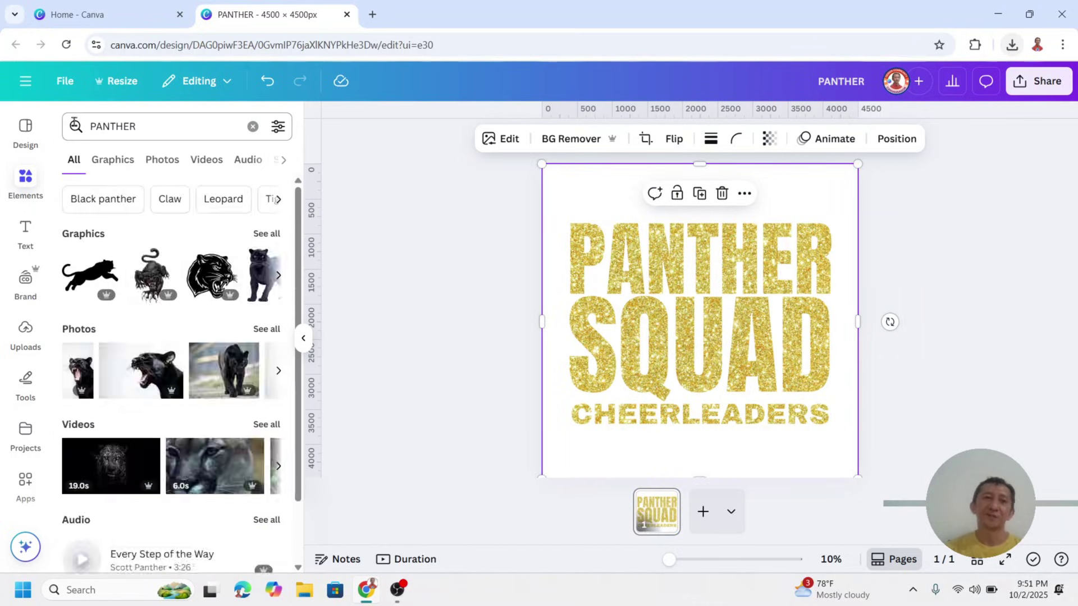
left_click(103, 163)
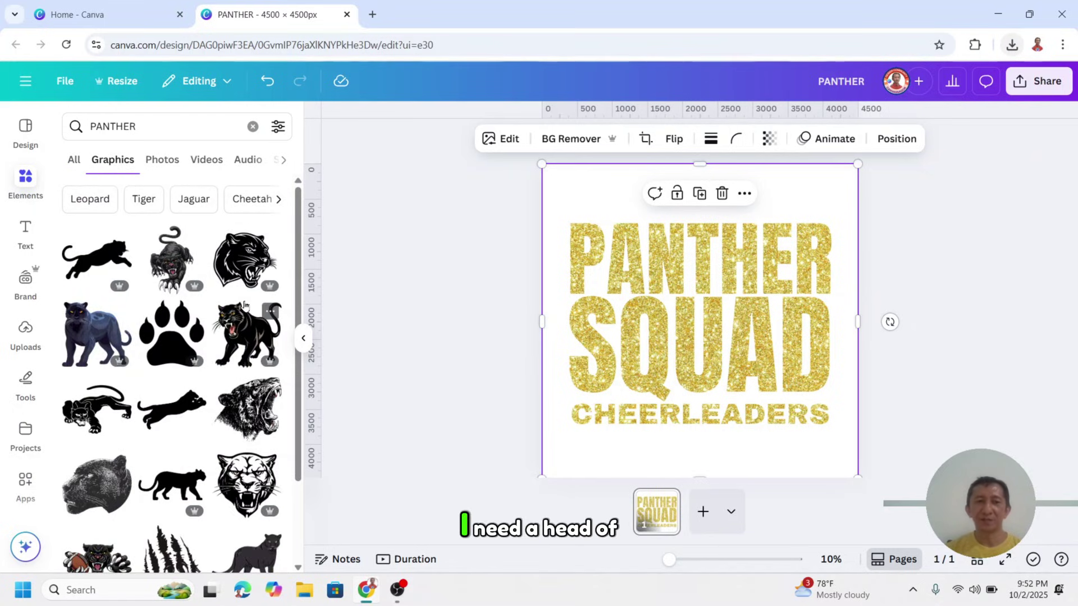
scroll(245, 305, "down", 10)
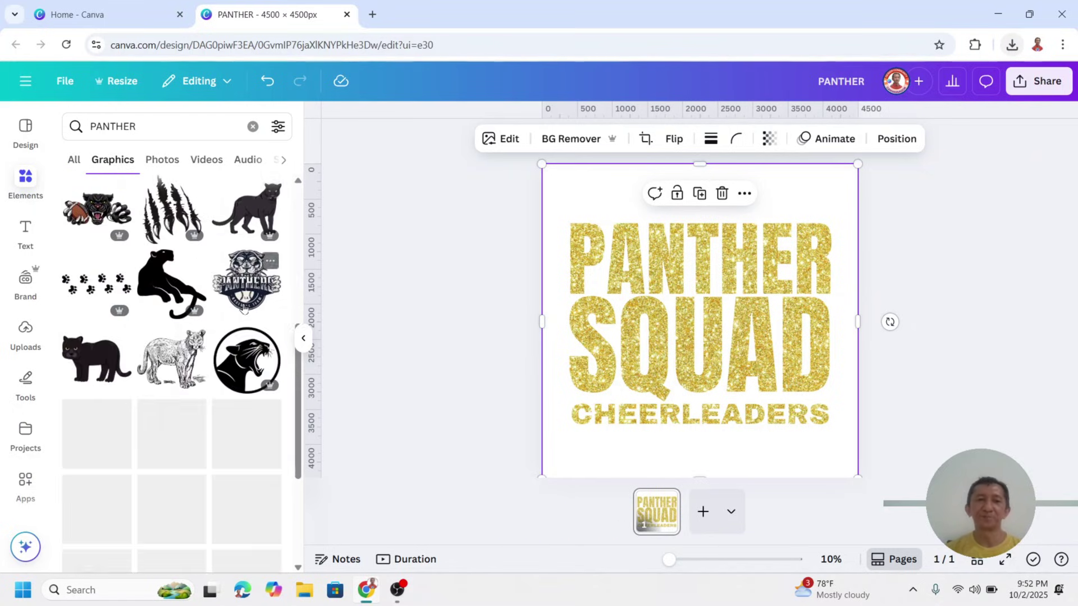
scroll(244, 309, "down", 1)
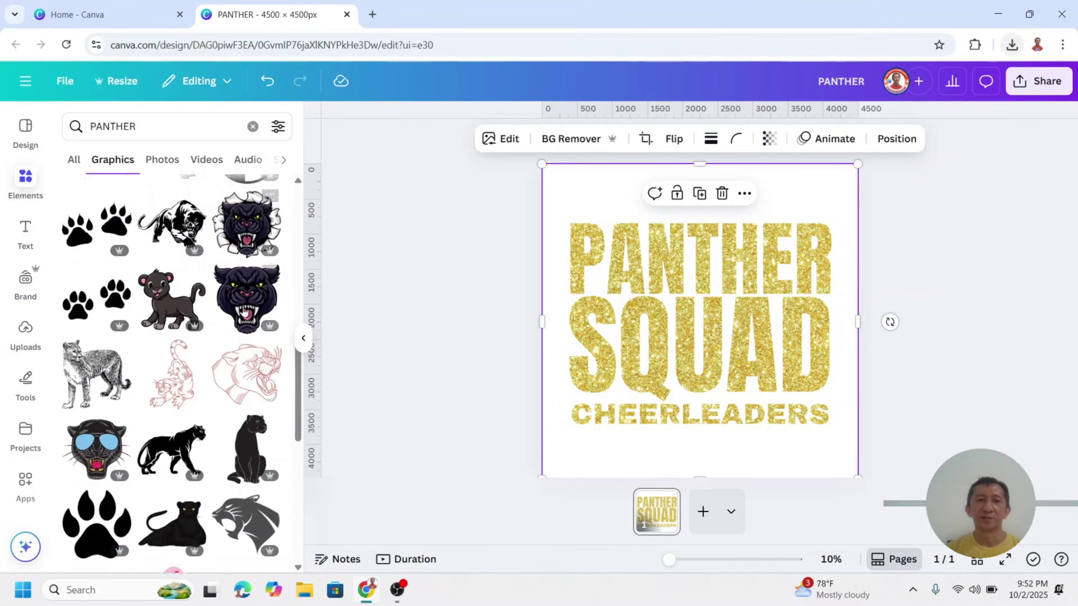
scroll(243, 311, "down", 3)
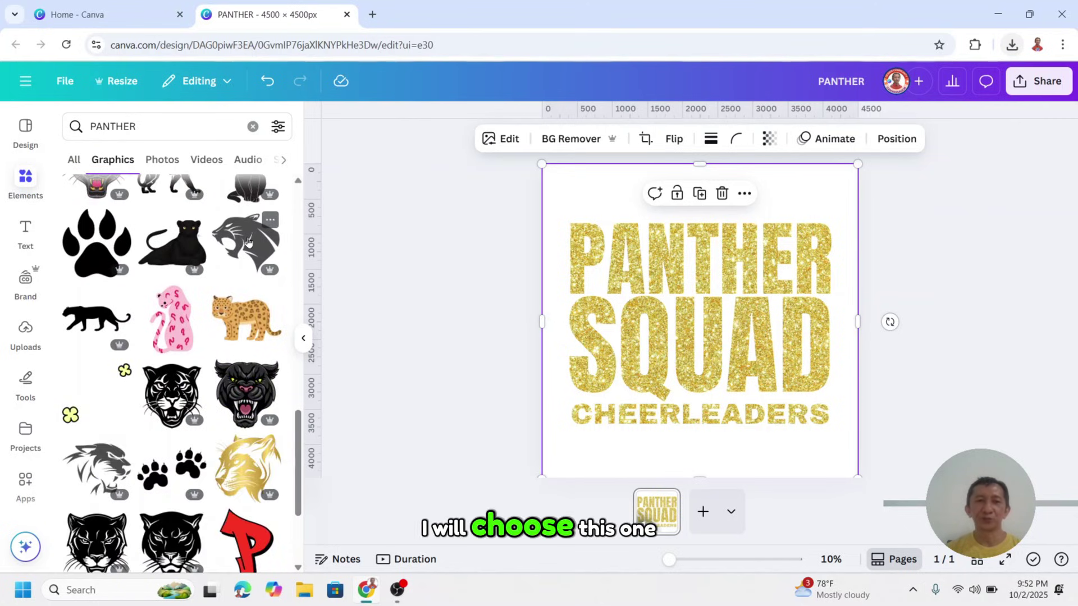
left_click(247, 241)
left_click(595, 138)
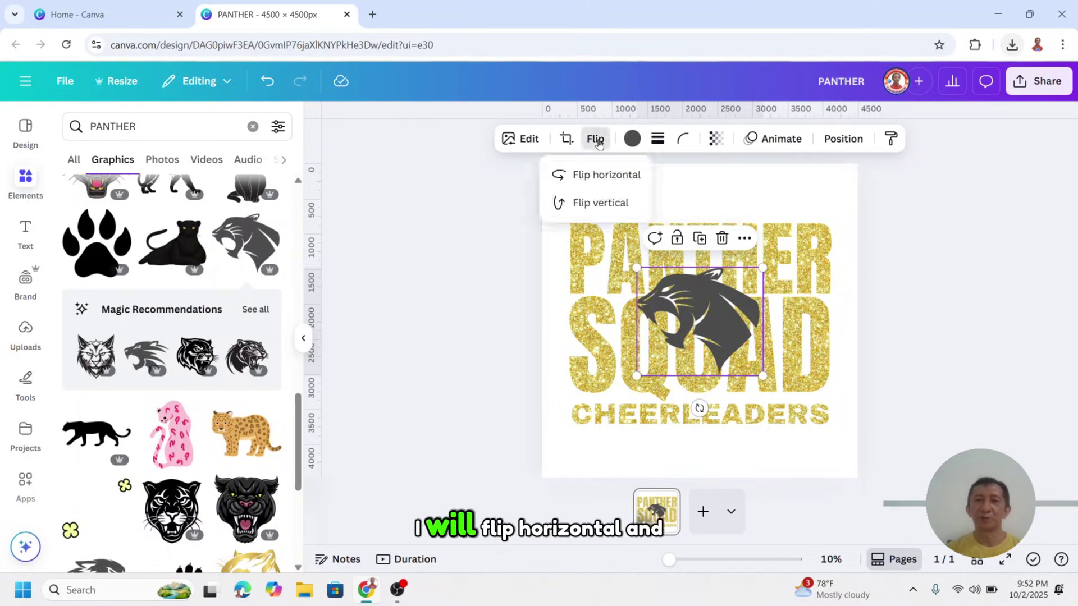
left_click(605, 181)
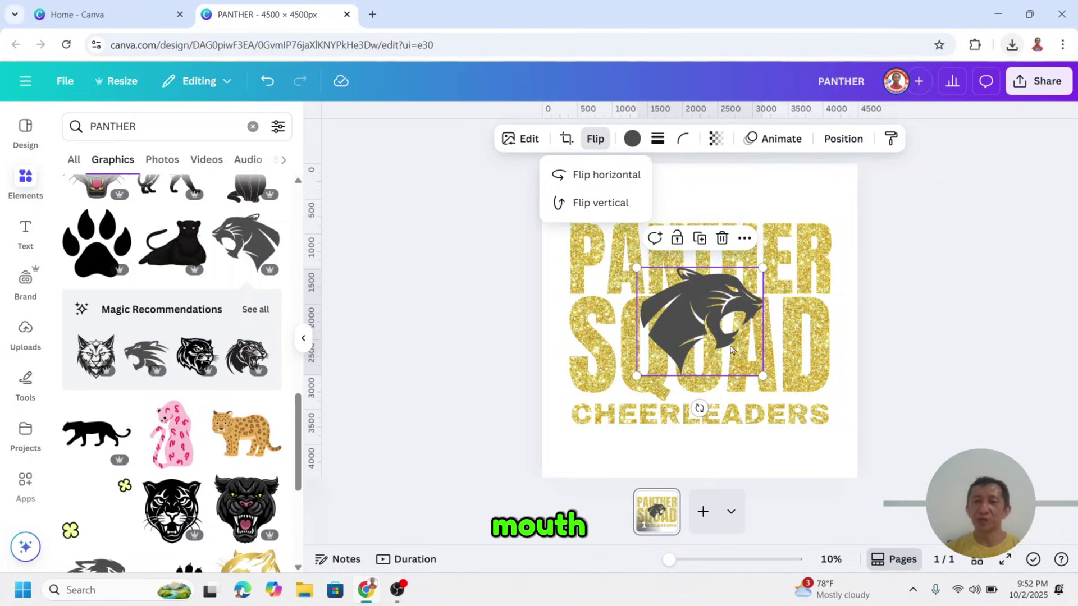
Tilt the panther head clockwise, enlarge it and position it over the lettering
left_click_drag(699, 408, 737, 401)
left_click_drag(667, 330, 690, 321)
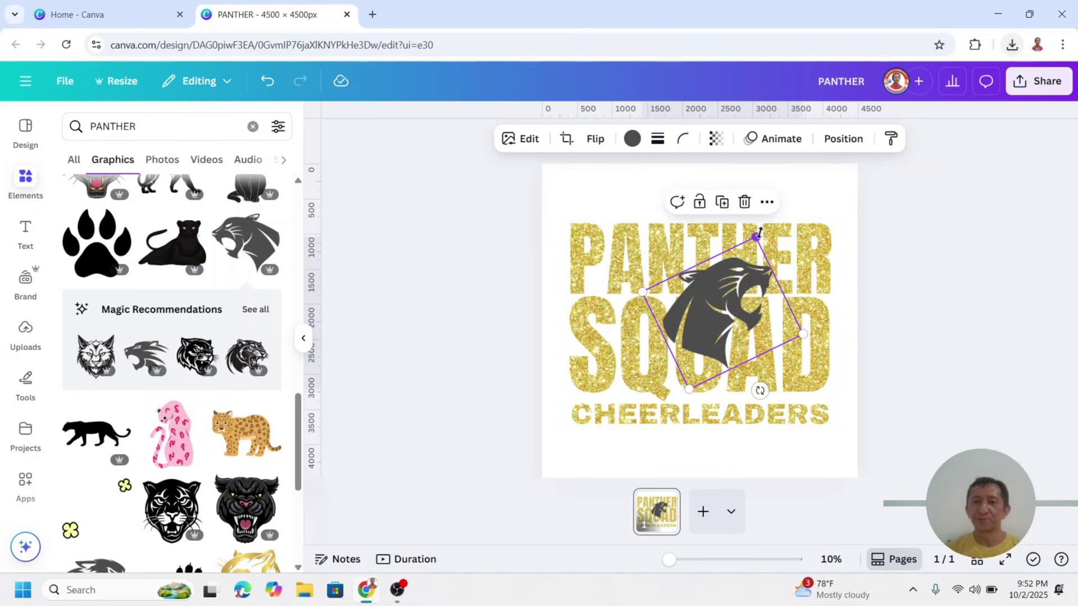
left_click_drag(756, 237, 764, 220)
left_click_drag(688, 389, 678, 416)
left_click_drag(763, 218, 767, 213)
left_click_drag(727, 310, 712, 308)
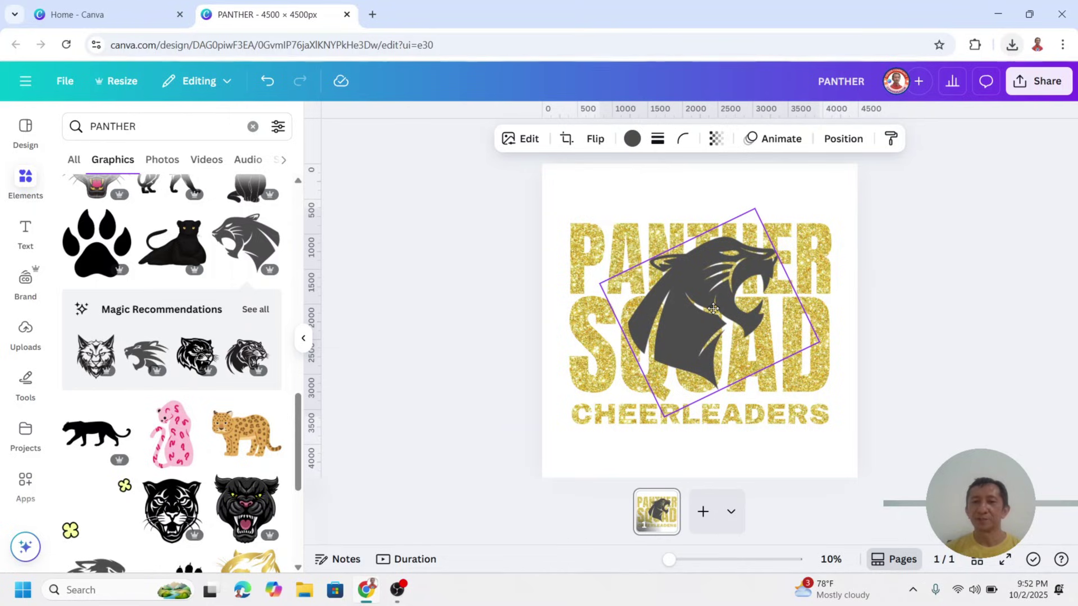
Recolour the panther head black, then Send to back so it sits behind the gold lettering
left_click(632, 138)
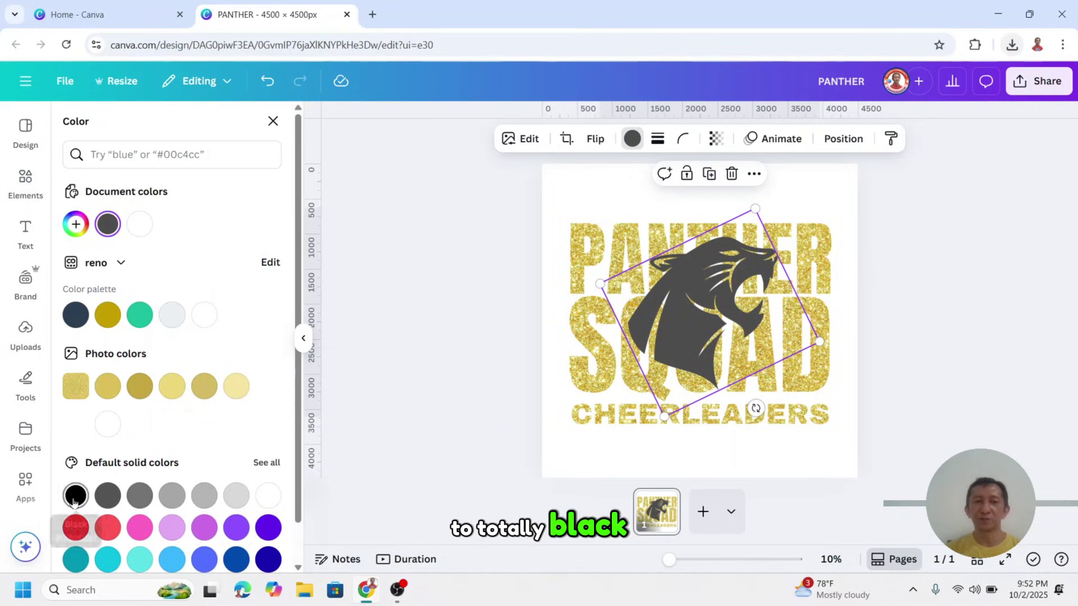
left_click(75, 496)
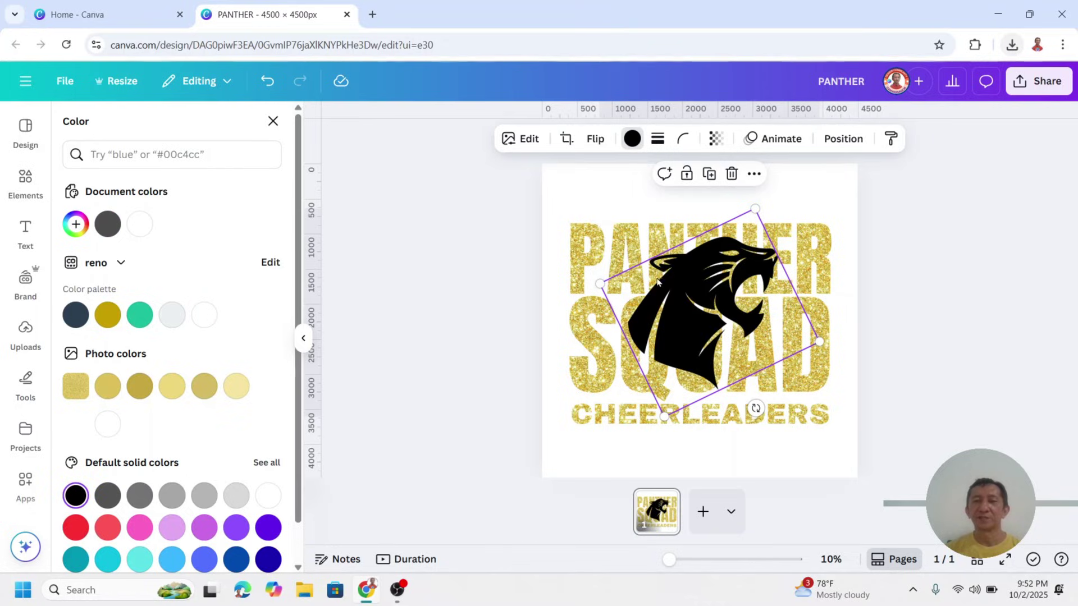
right_click(710, 288)
left_click(757, 346)
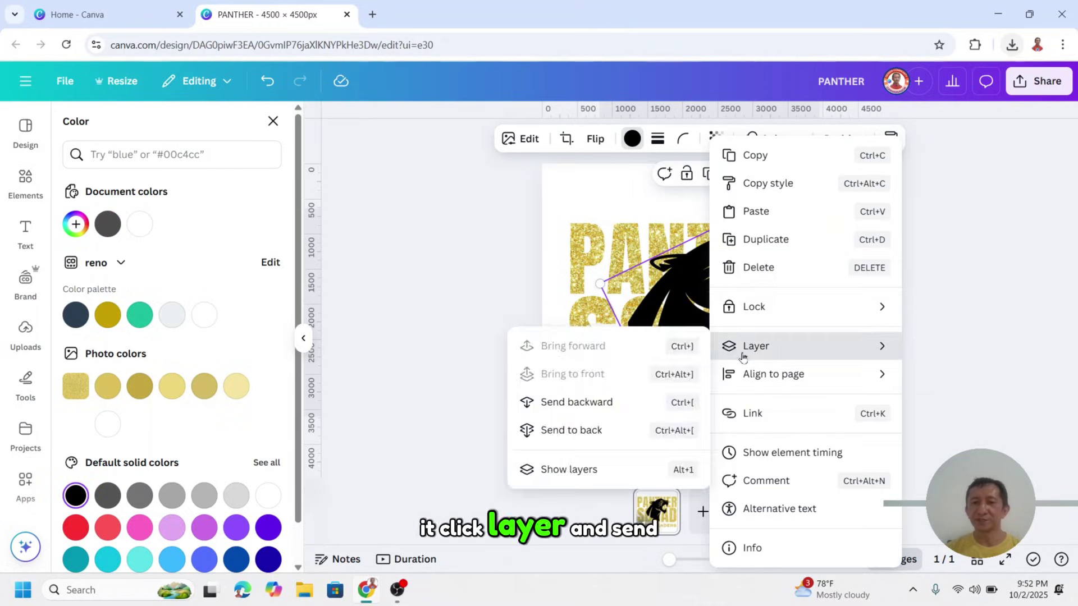
left_click(595, 433)
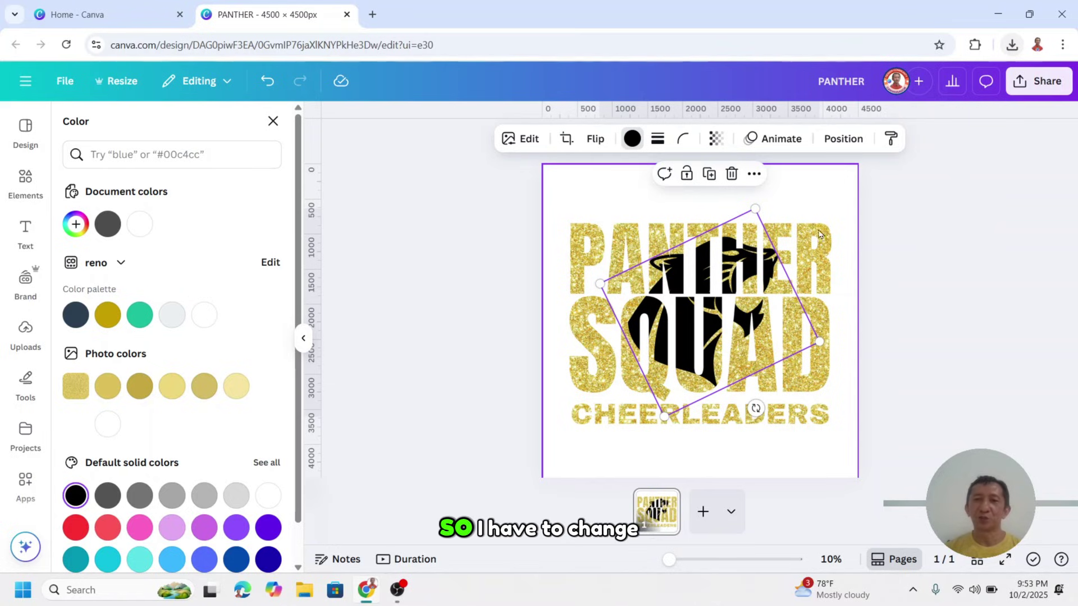
Apply the Sea Green duotone effect to the page image, turning its white background green
left_click(810, 193)
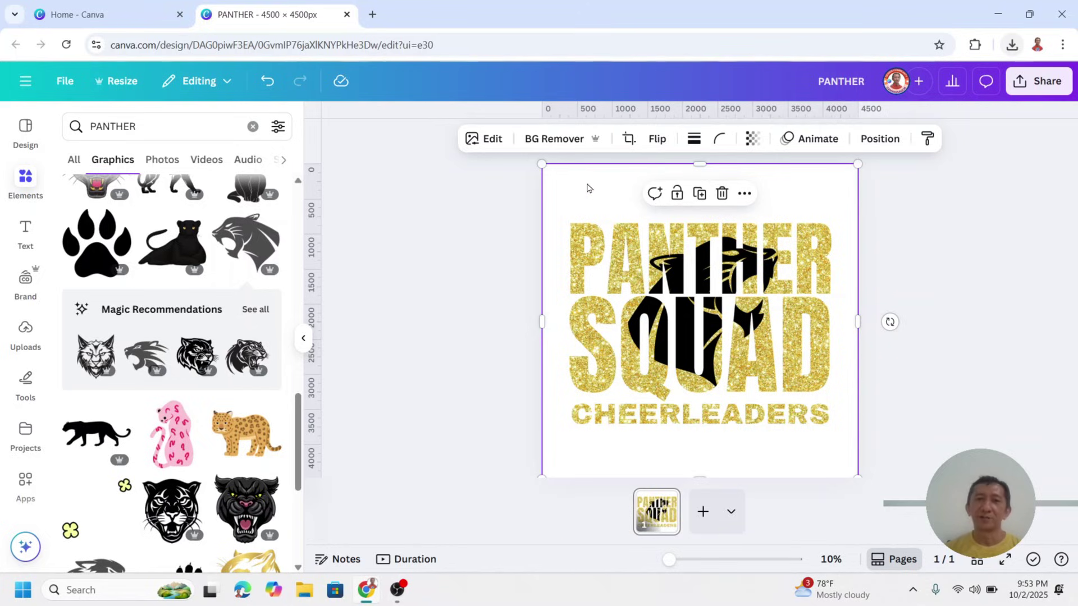
left_click(493, 140)
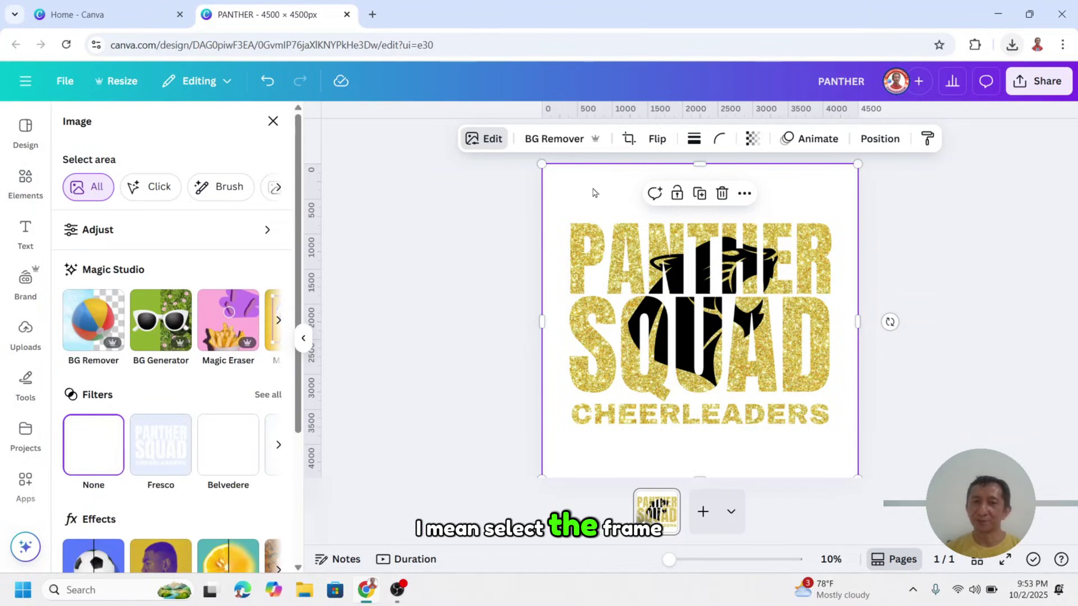
scroll(159, 431, "down", 3)
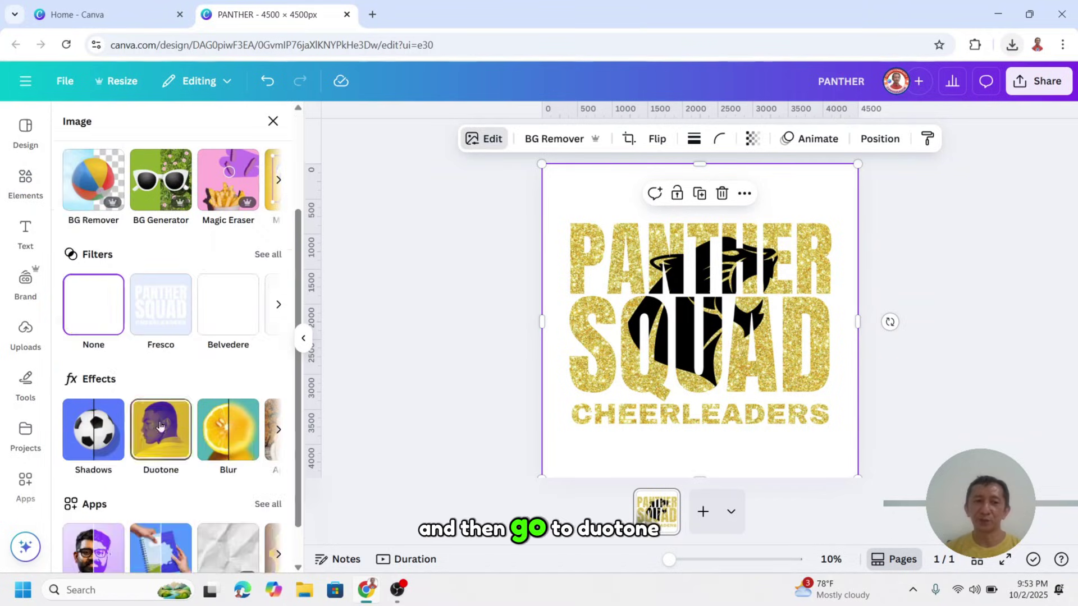
left_click(165, 444)
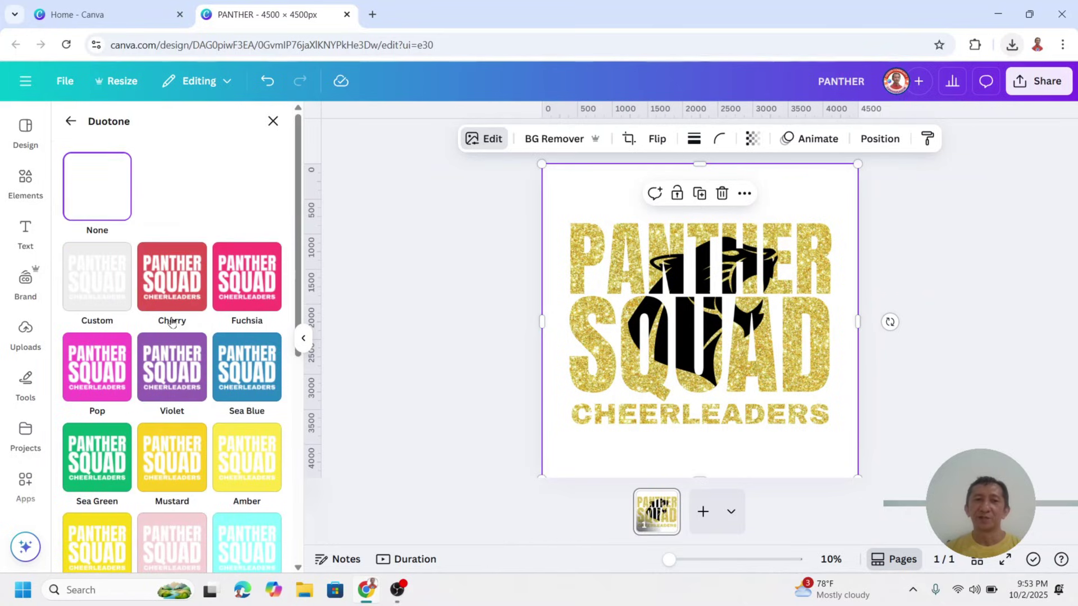
left_click(93, 454)
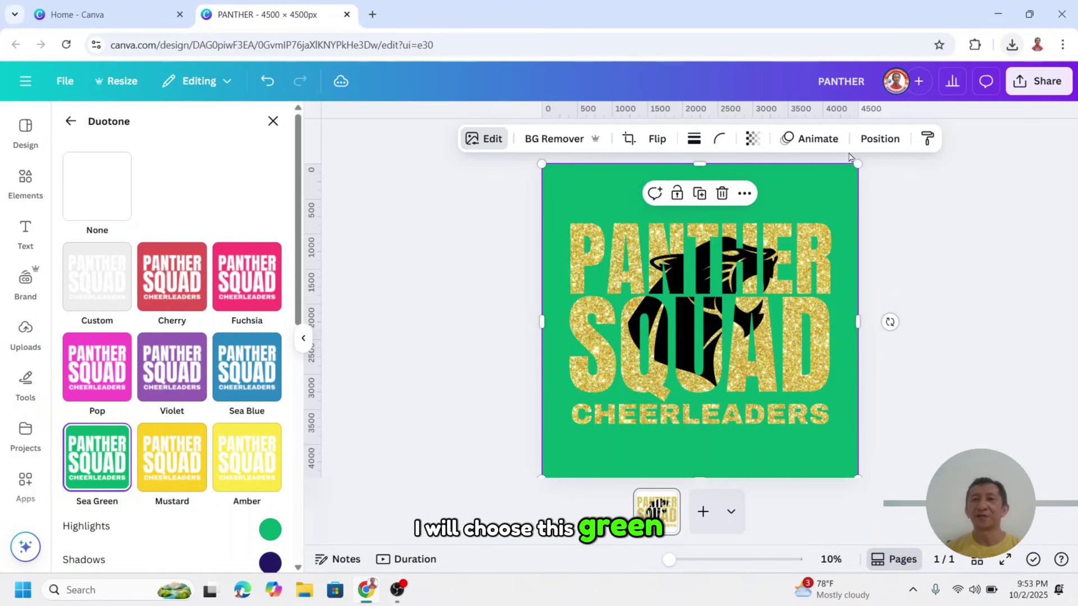
Download the design as a 4,500 × 4,500 px PNG, PANTHER (6).png
left_click(1053, 87)
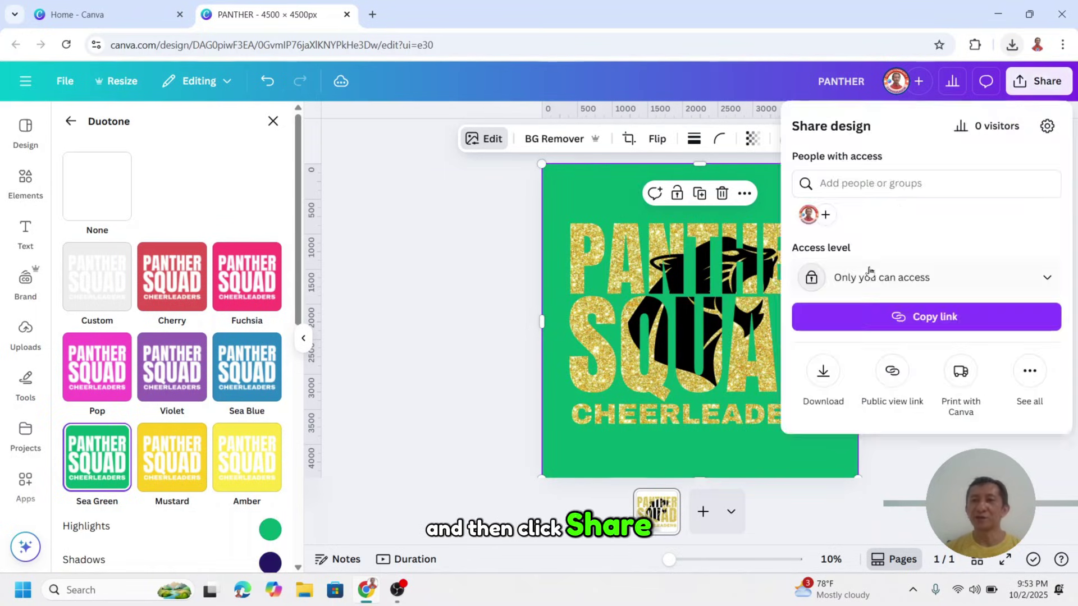
left_click(824, 373)
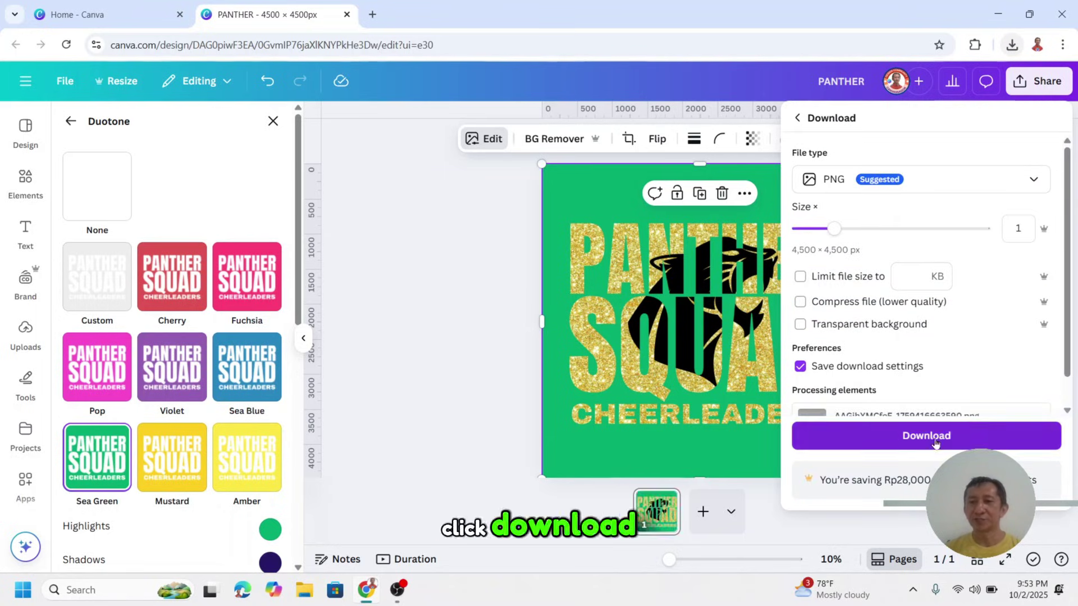
left_click(935, 442)
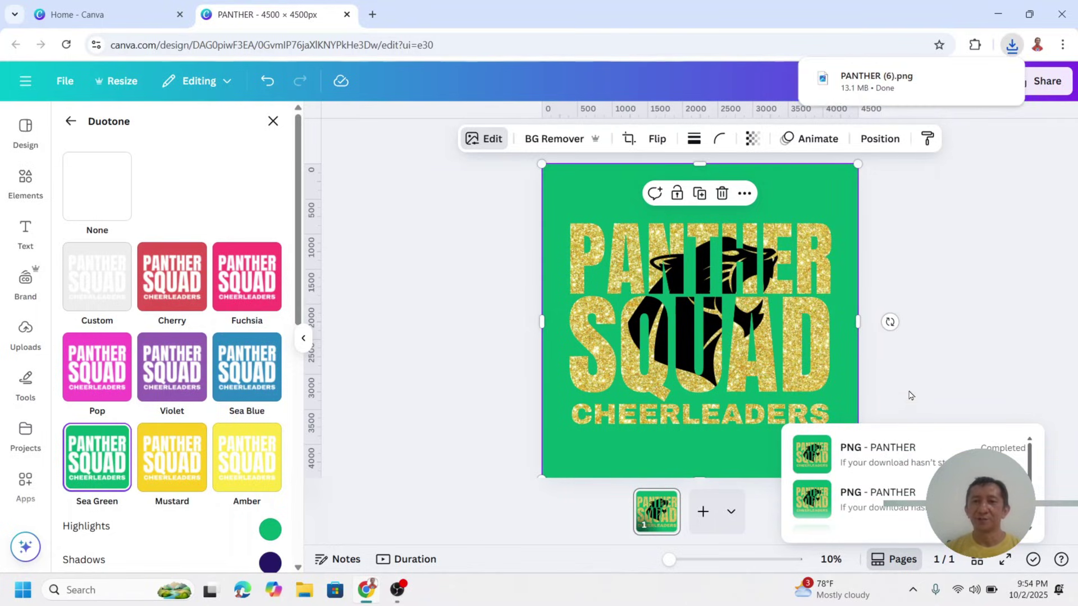
Add a blank page 2 and place PANTHER (6).png from recent downloads, centred on it
left_click(702, 512)
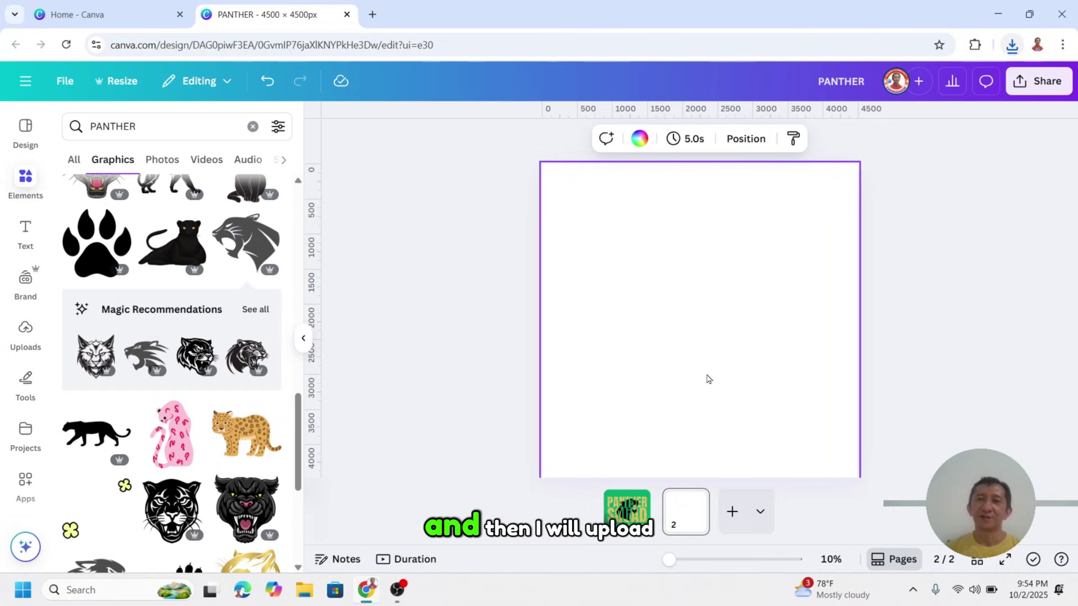
left_click(1013, 46)
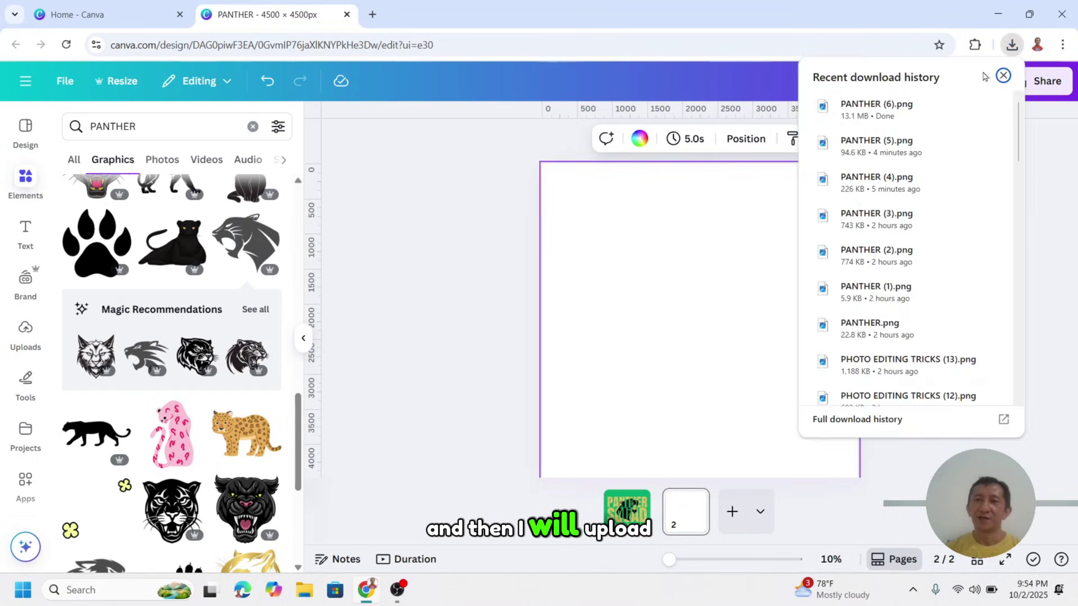
left_click_drag(836, 106, 677, 319)
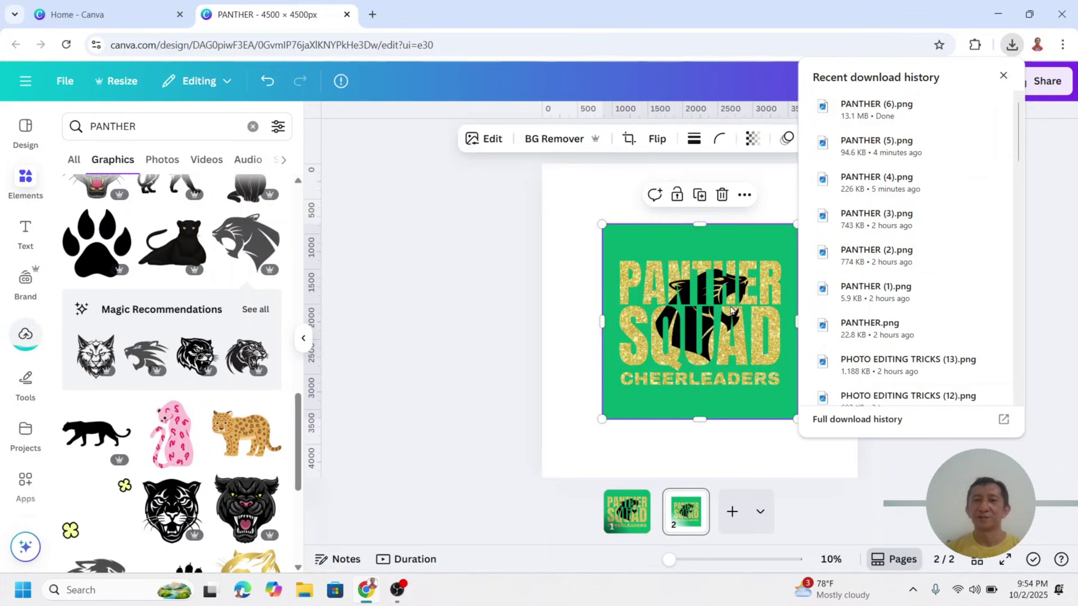
left_click_drag(735, 310, 722, 310)
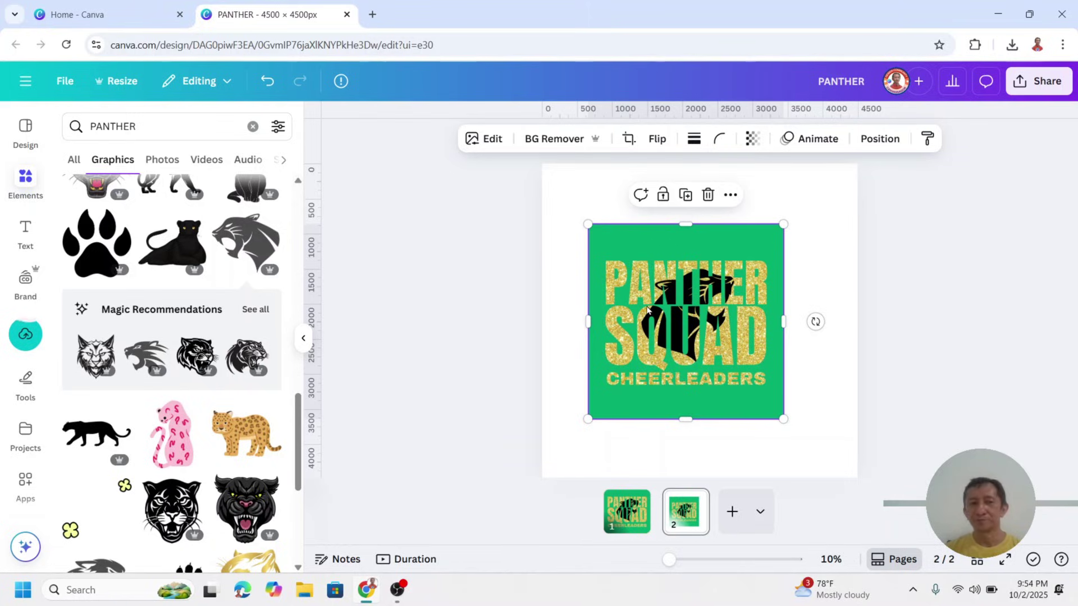
Remove the graphic's green background with BG Remover and enlarge it to fill the page
left_click(523, 139)
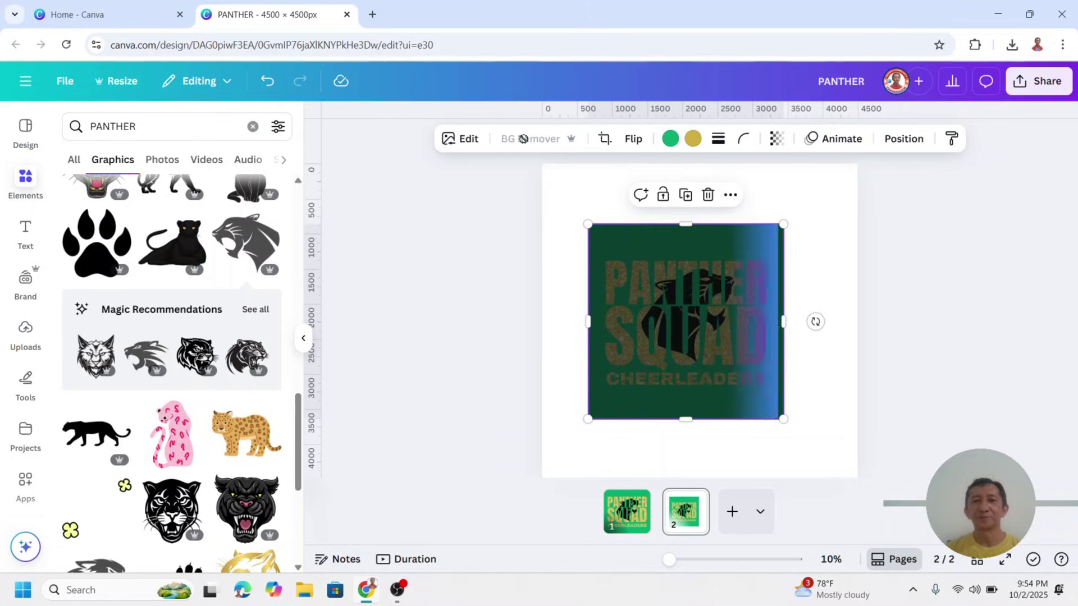
left_click_drag(588, 420, 527, 478)
left_click_drag(783, 225, 854, 187)
left_click_drag(773, 243, 787, 241)
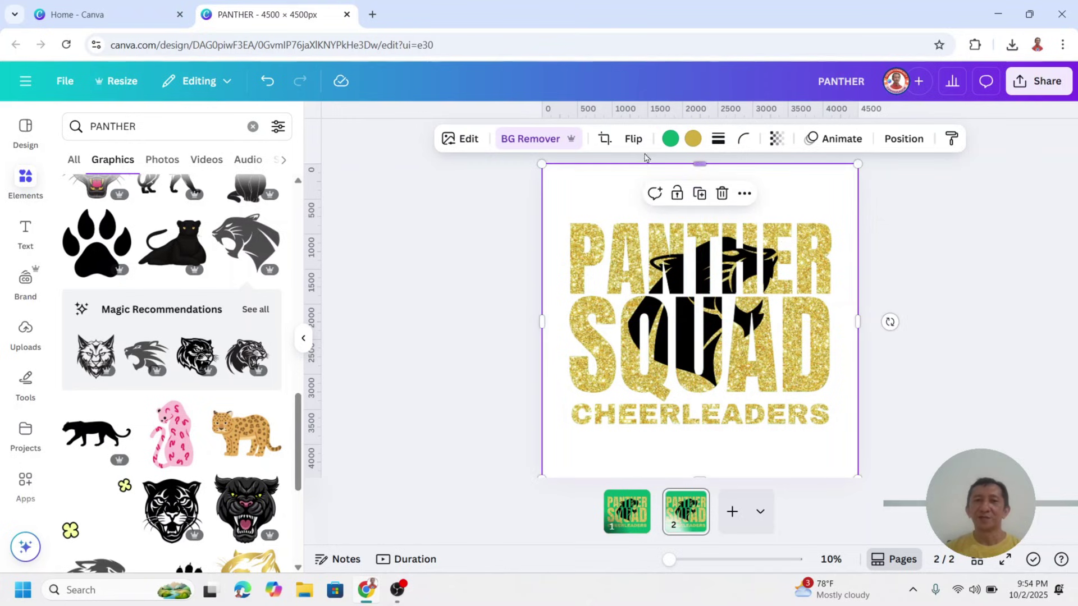
Add a Drop shadow to the graphic: blur 4, angle 62, distance 15, intensity 64
left_click(460, 140)
scroll(199, 375, "down", 1)
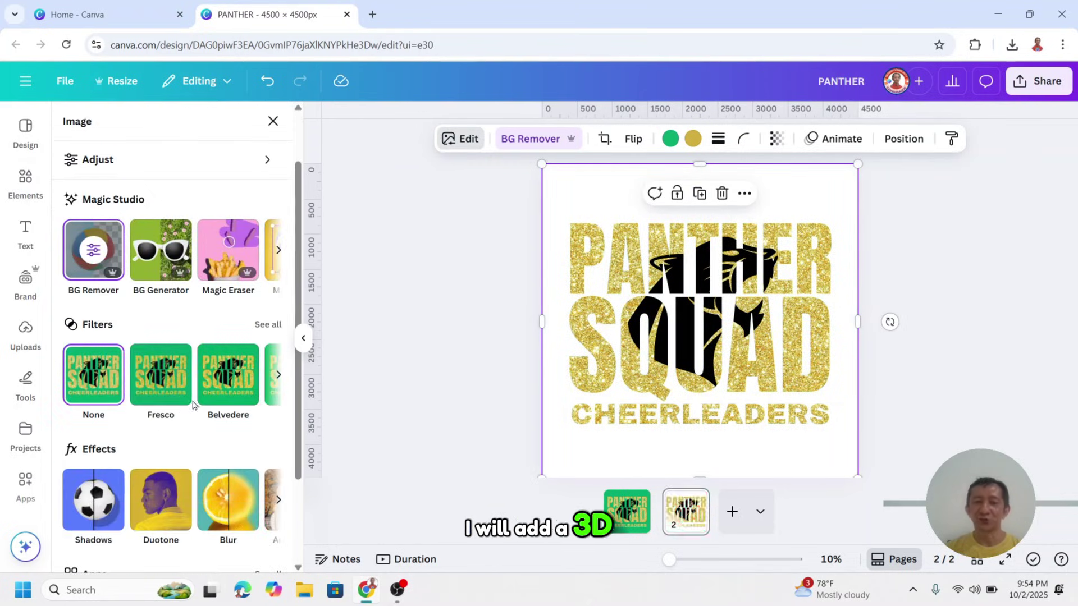
left_click(93, 502)
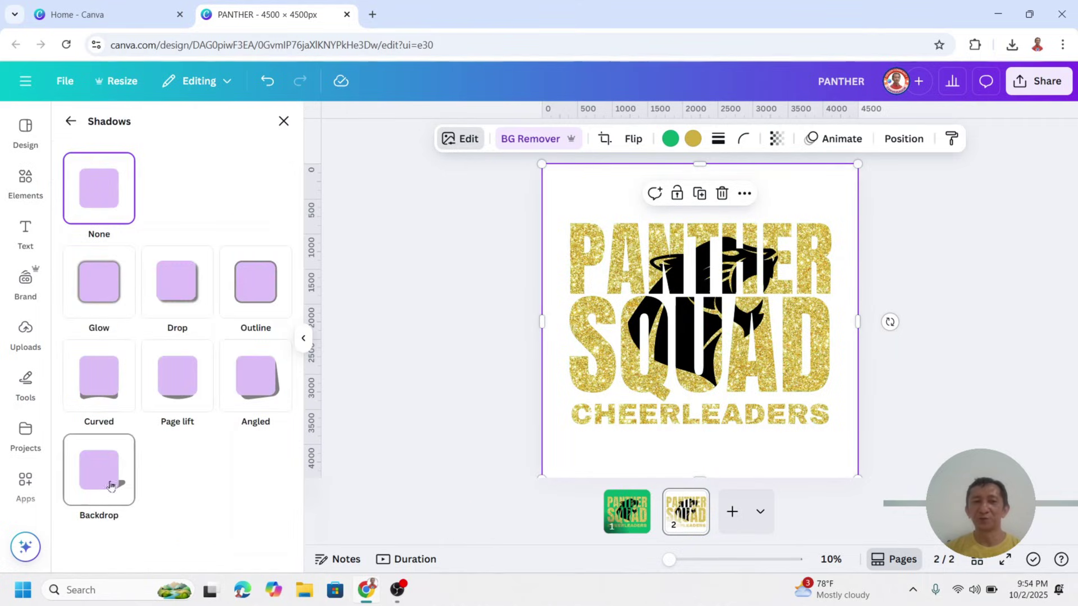
left_click(188, 297)
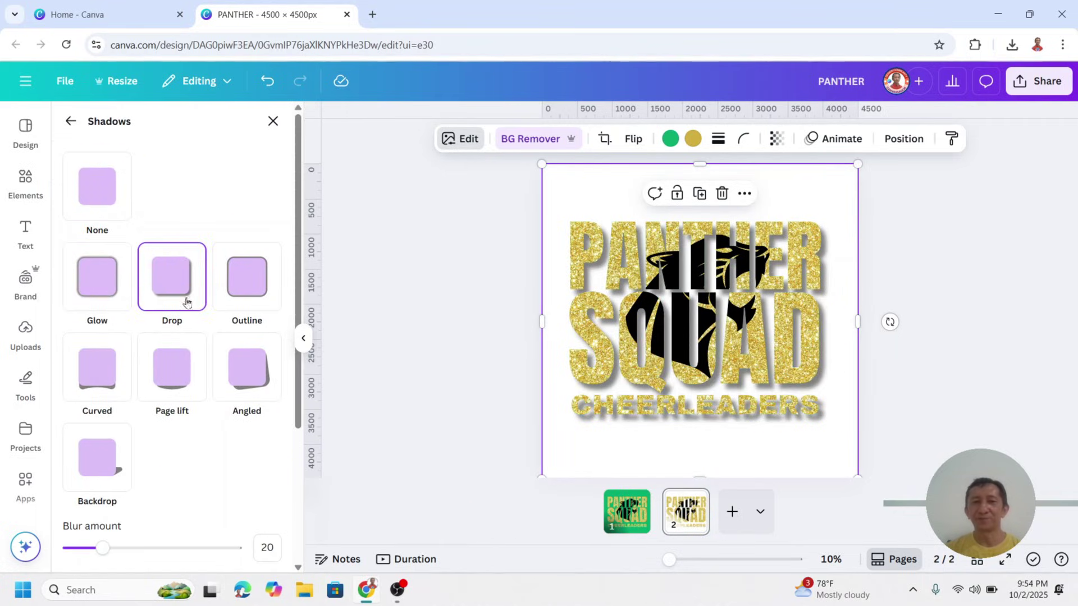
scroll(164, 513, "down", 3)
left_click_drag(103, 349, 76, 354)
left_click(78, 462)
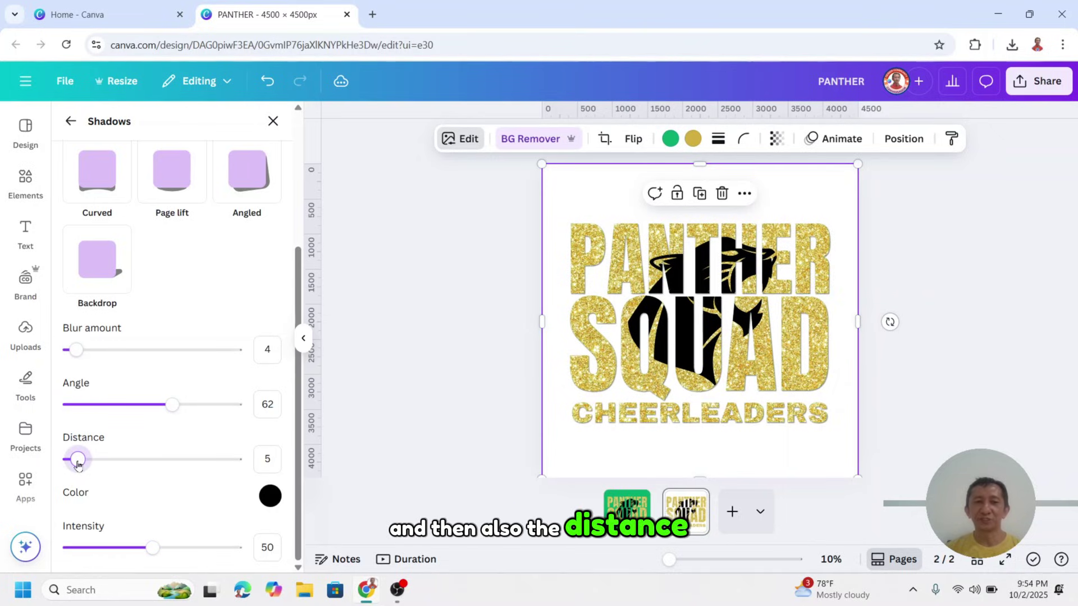
left_click_drag(78, 464, 96, 468)
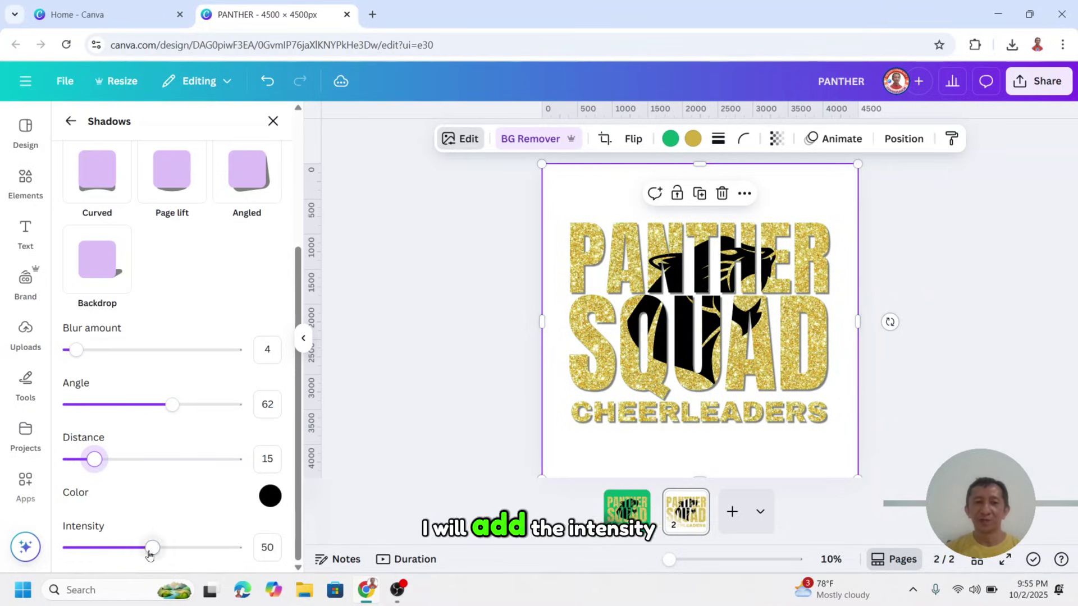
left_click_drag(152, 549, 177, 555)
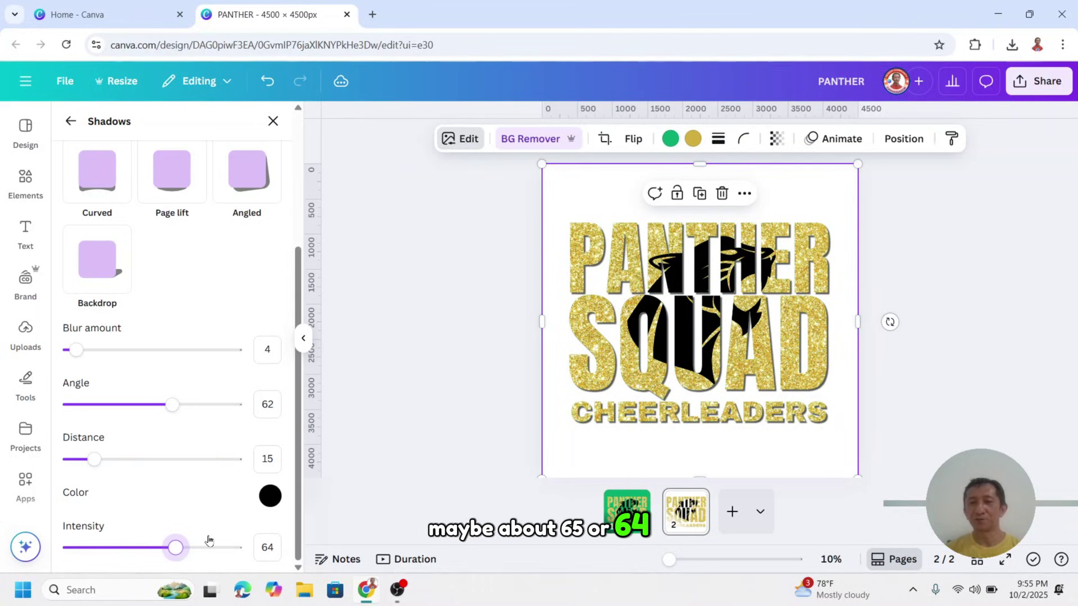
Export pages 1–2 as PNG with Transparent background enabled
left_click(1044, 86)
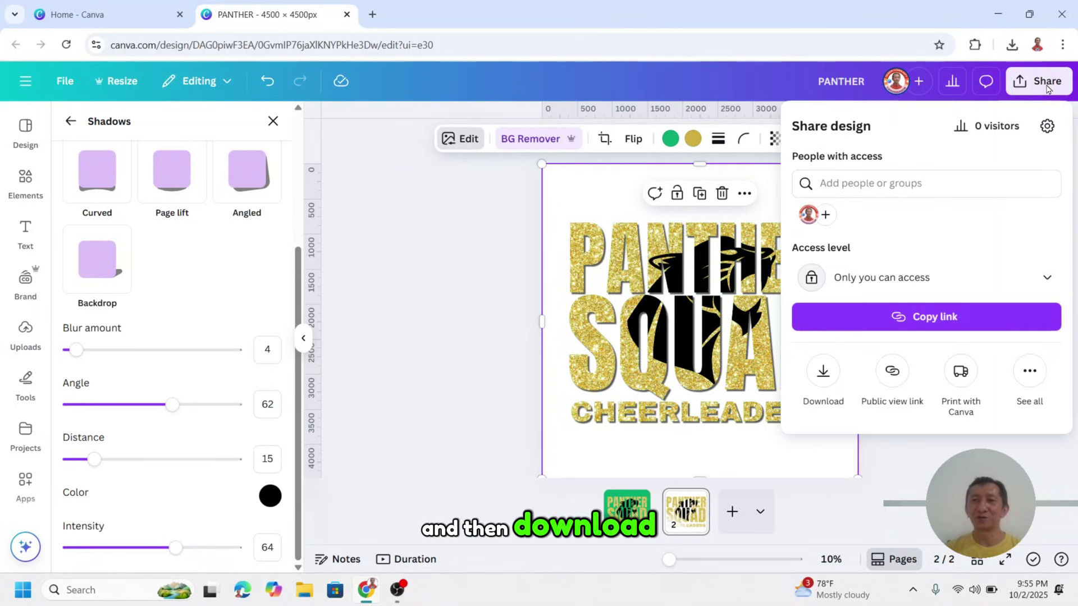
left_click(839, 374)
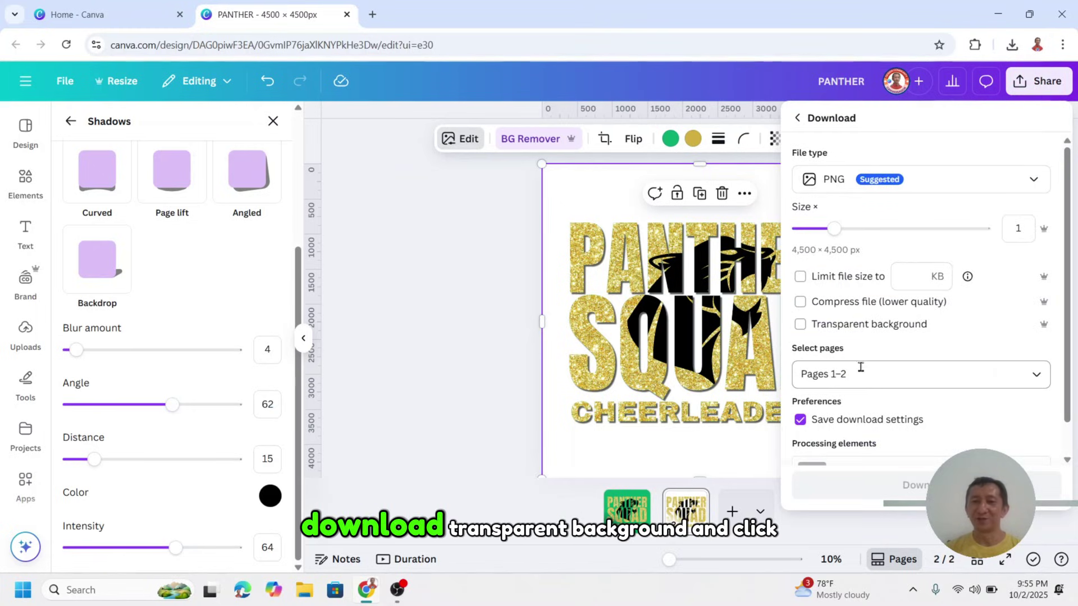
left_click(800, 325)
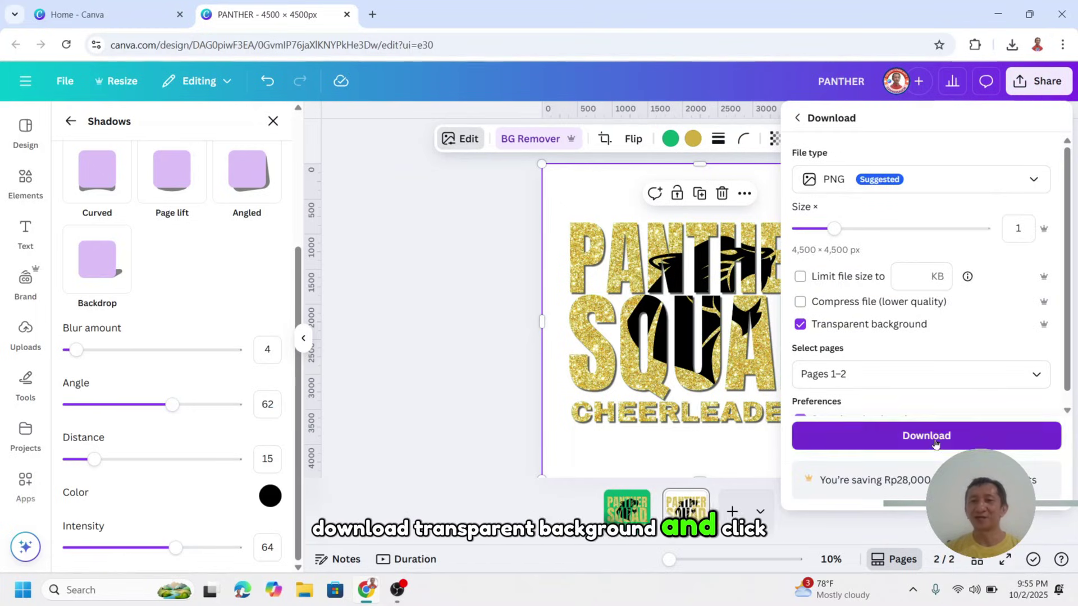
left_click(926, 436)
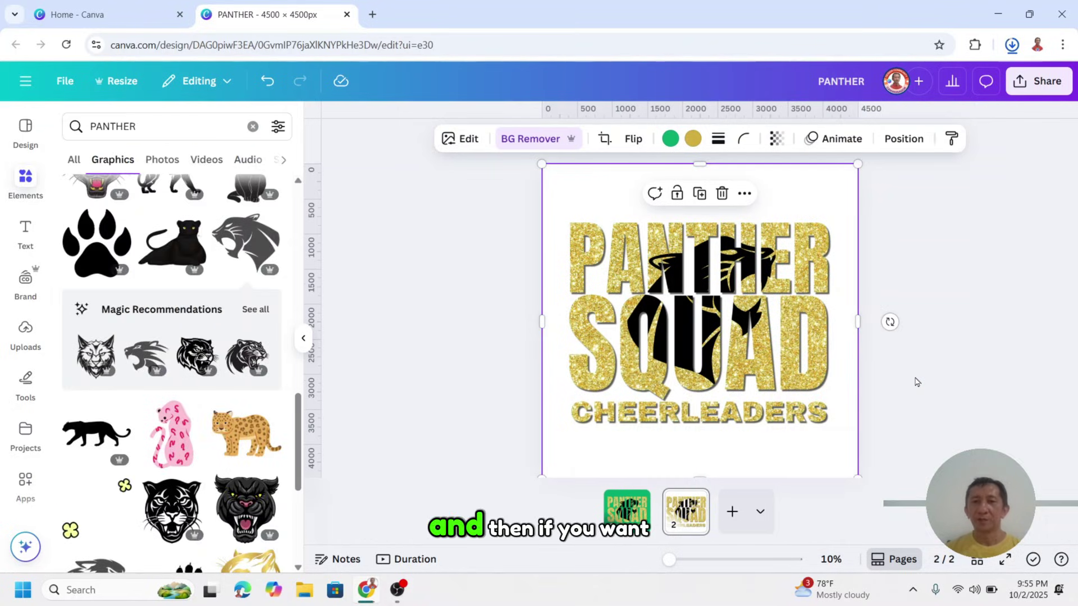
Apply the white hoodie mockup from the Mockups app's Apparel collection to the design
left_click(464, 140)
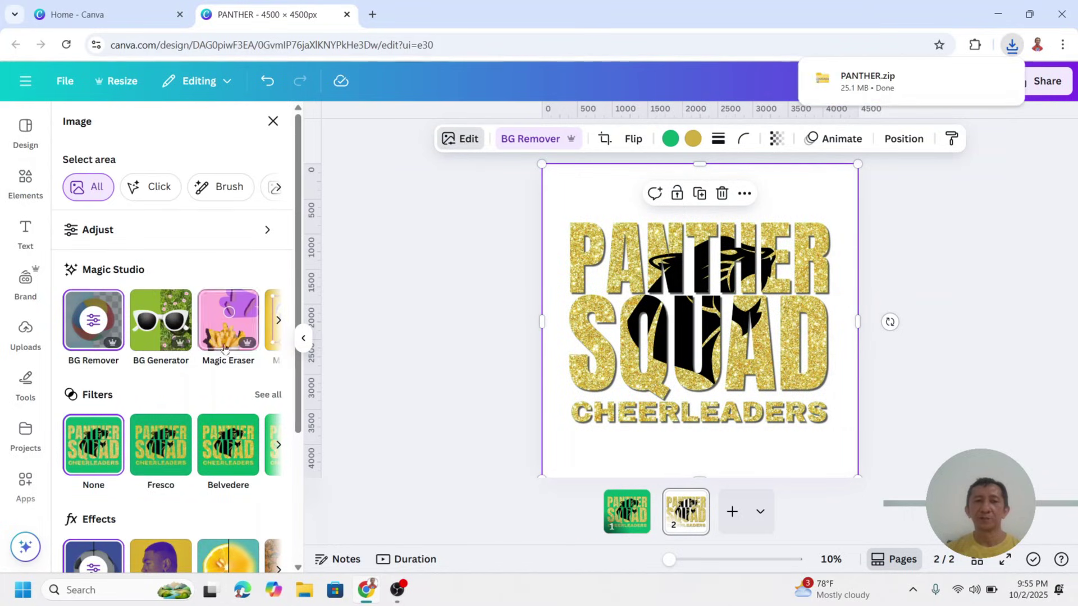
scroll(214, 365, "down", 3)
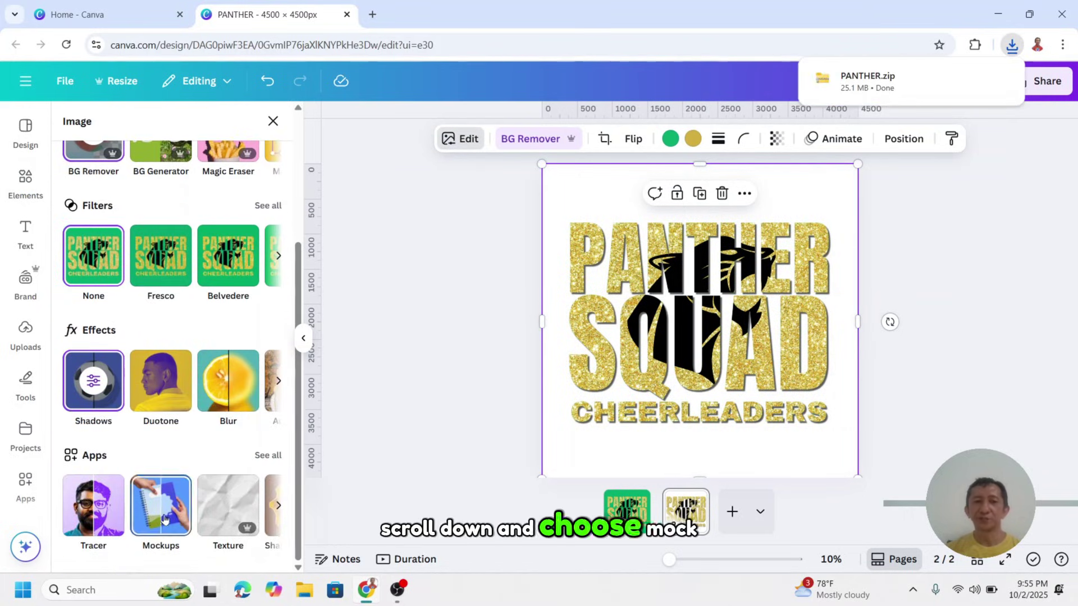
left_click(165, 519)
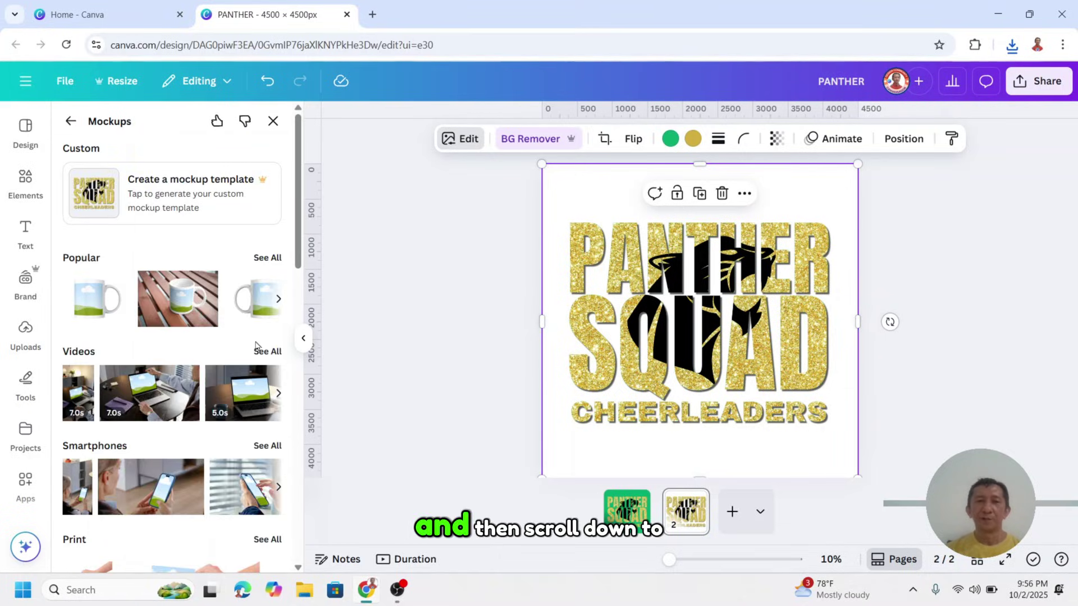
scroll(220, 347, "down", 6)
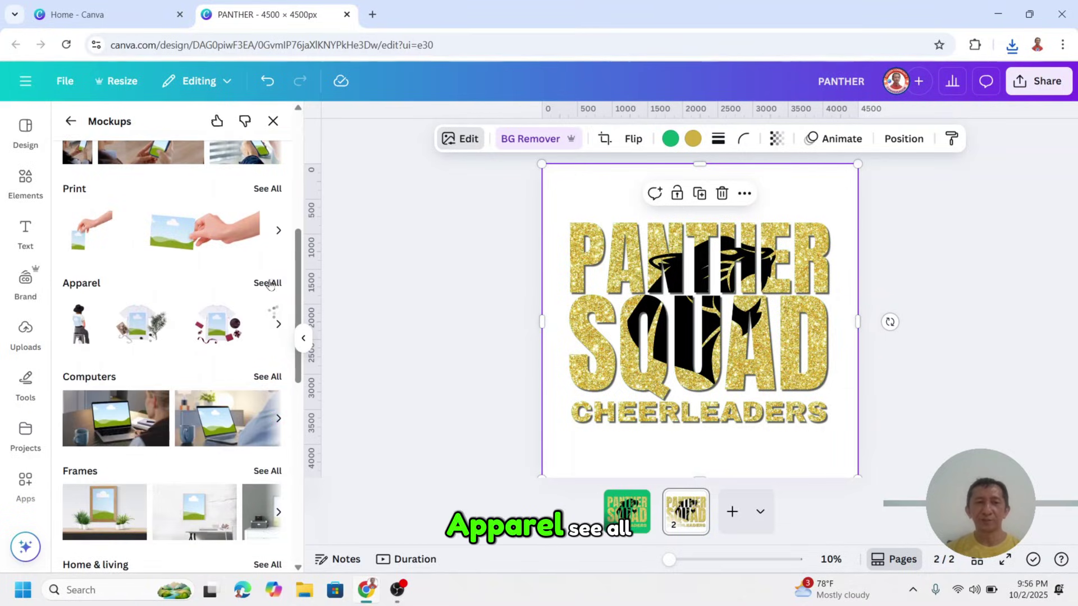
left_click(268, 283)
scroll(251, 262, "down", 3)
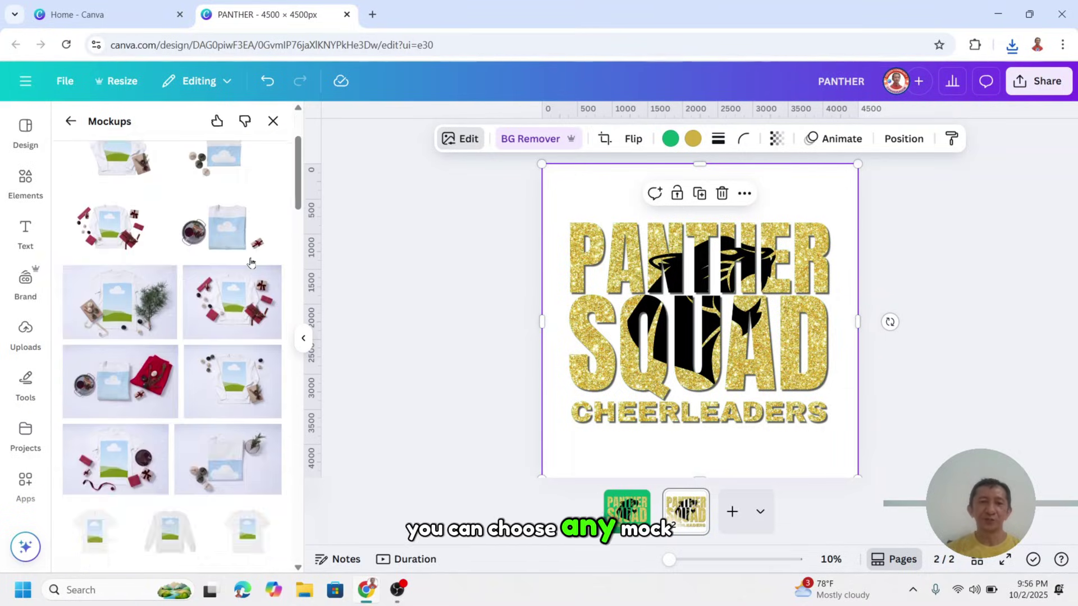
scroll(251, 263, "down", 4)
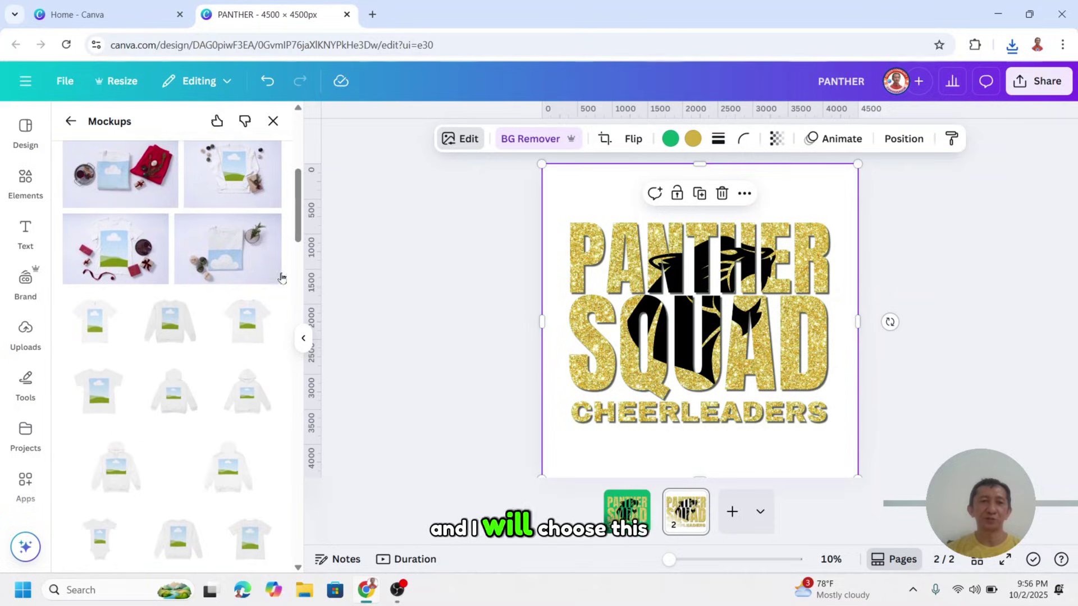
left_click(247, 401)
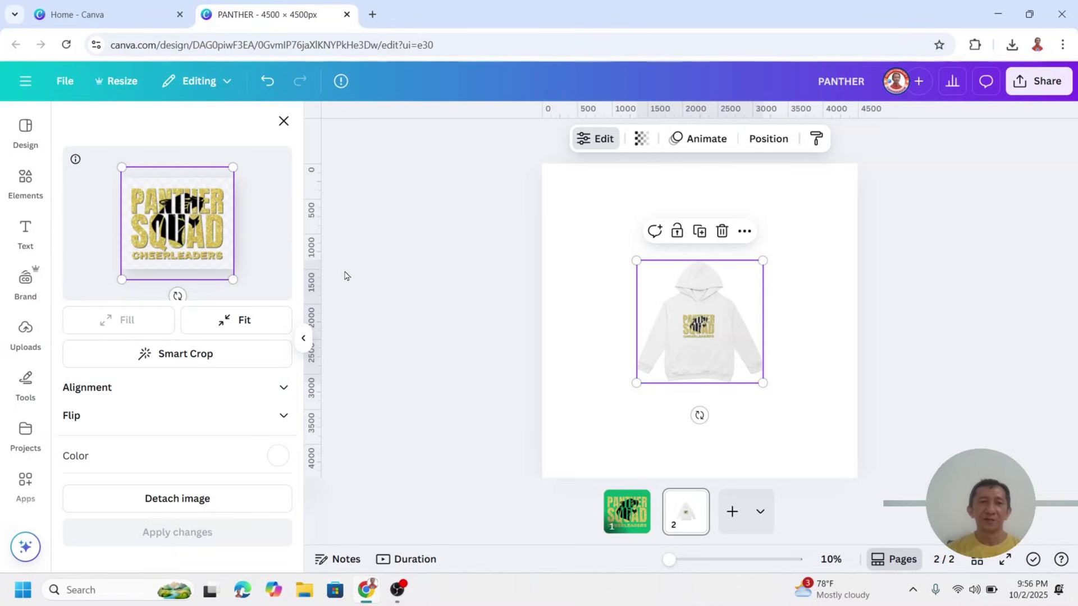
Enlarge and centre the design within the hoodie print area, then apply the changes
left_click_drag(232, 279, 241, 286)
left_click_drag(123, 168, 110, 157)
left_click_drag(150, 213, 157, 211)
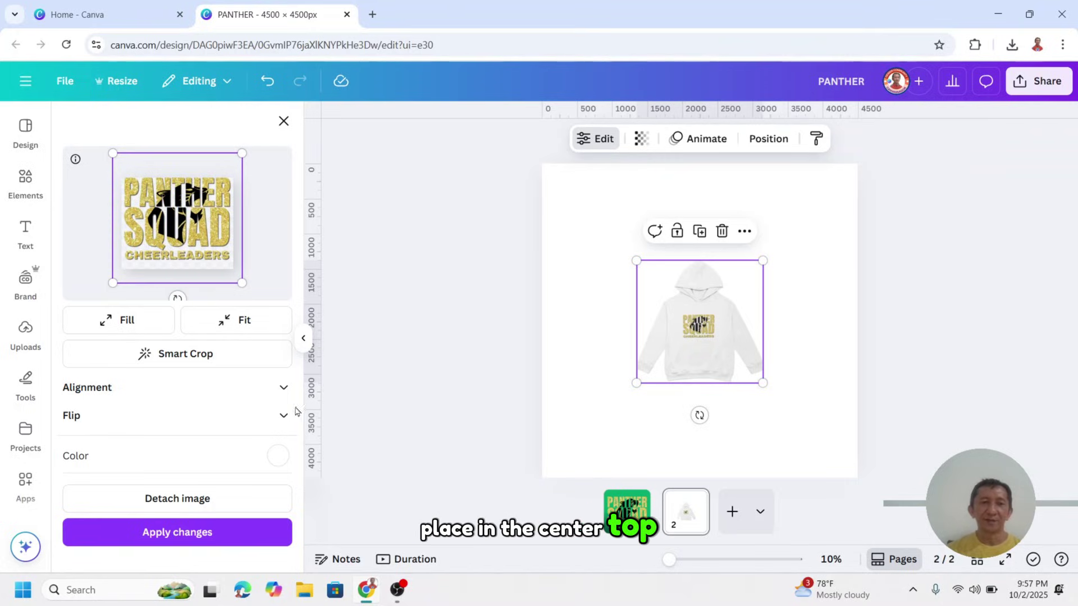
left_click(204, 535)
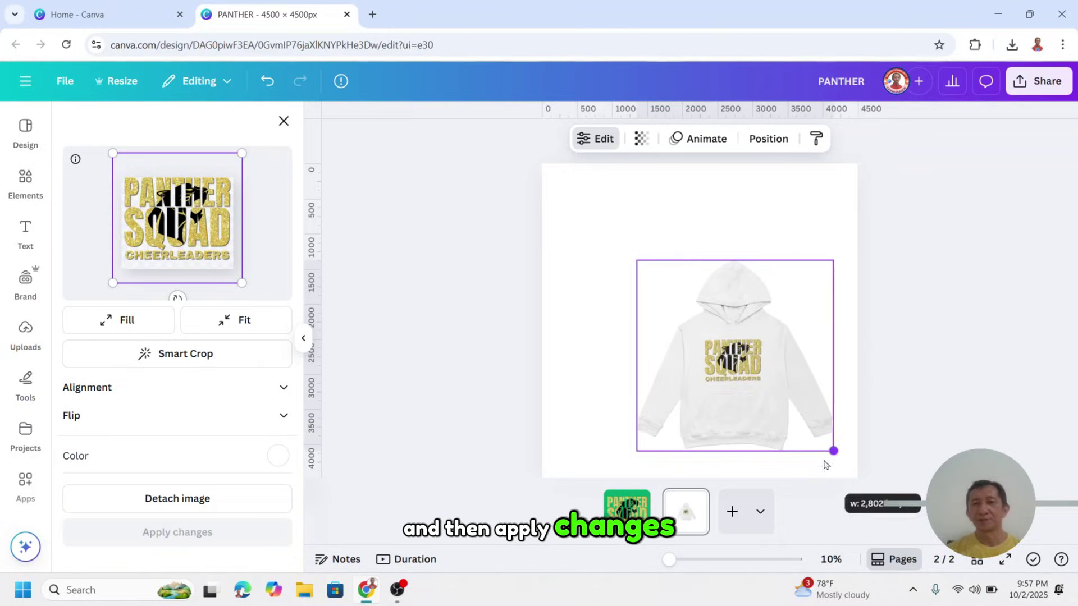
Enlarge the hoodie mockup to nearly fill page 2 and centre it
left_click_drag(636, 260, 540, 172)
mouse_move(690, 301)
left_mouse_down()
mouse_move(703, 310)
mouse_move(696, 317)
left_mouse_up()
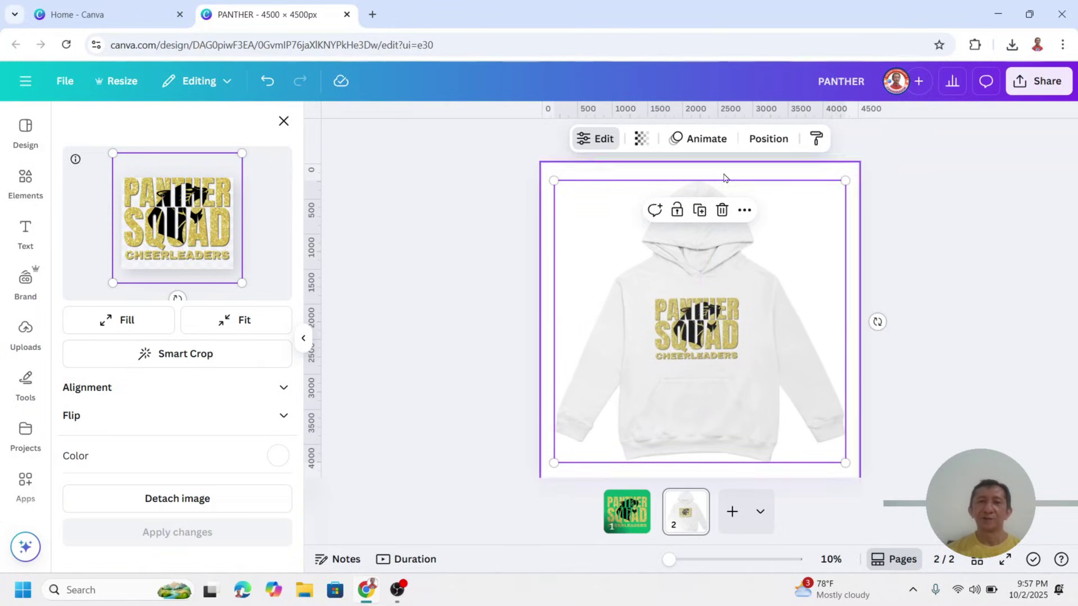
key("Escape")
left_click(25, 178)
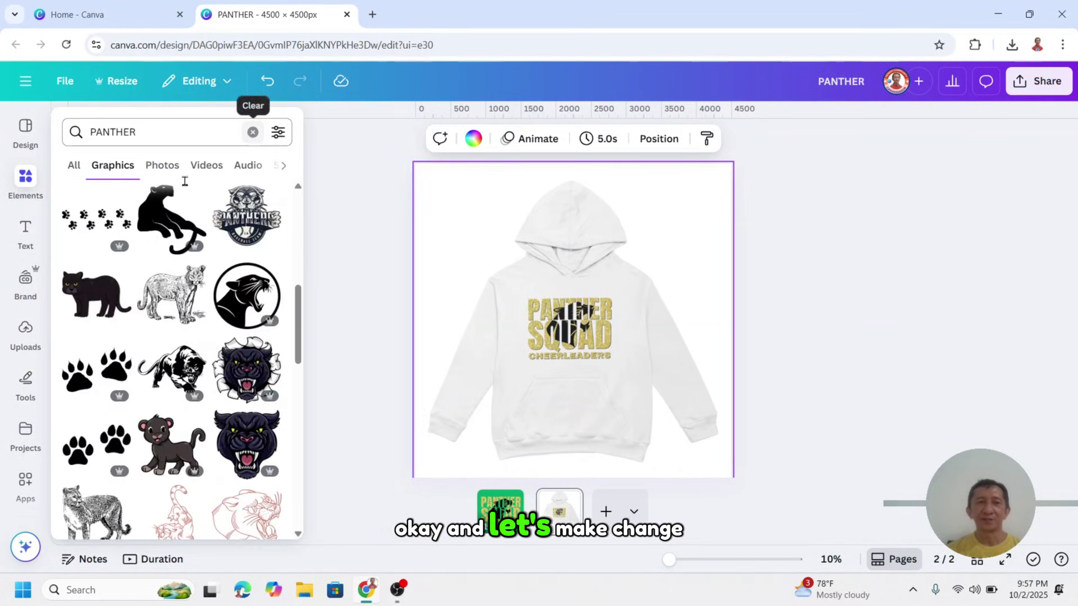
Set the recently used gold glitter image from Elements as the page background
left_click(252, 132)
left_click(163, 250)
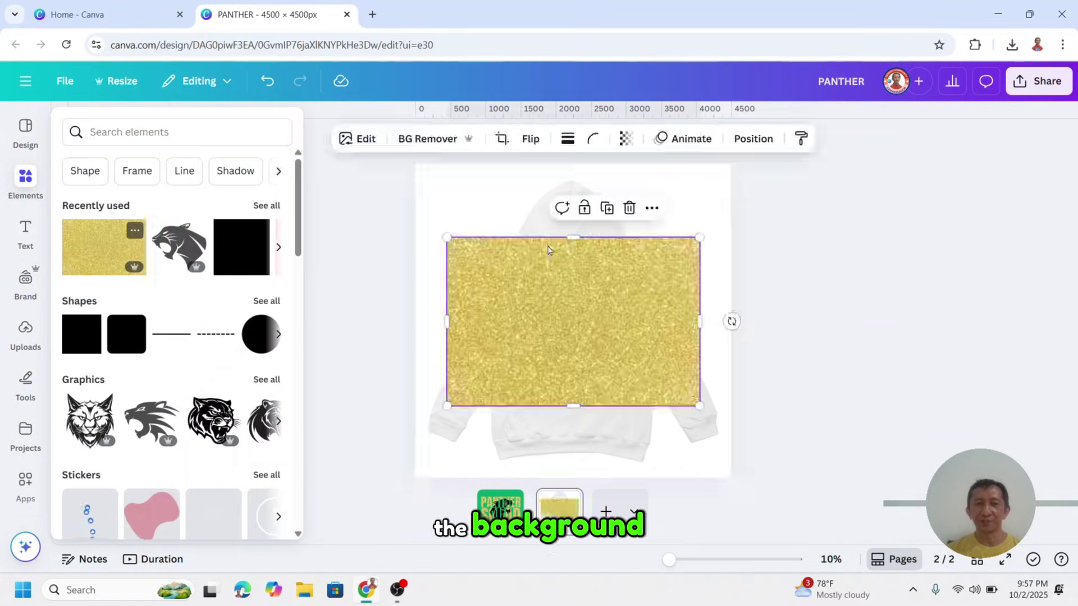
right_click(603, 276)
left_click(695, 490)
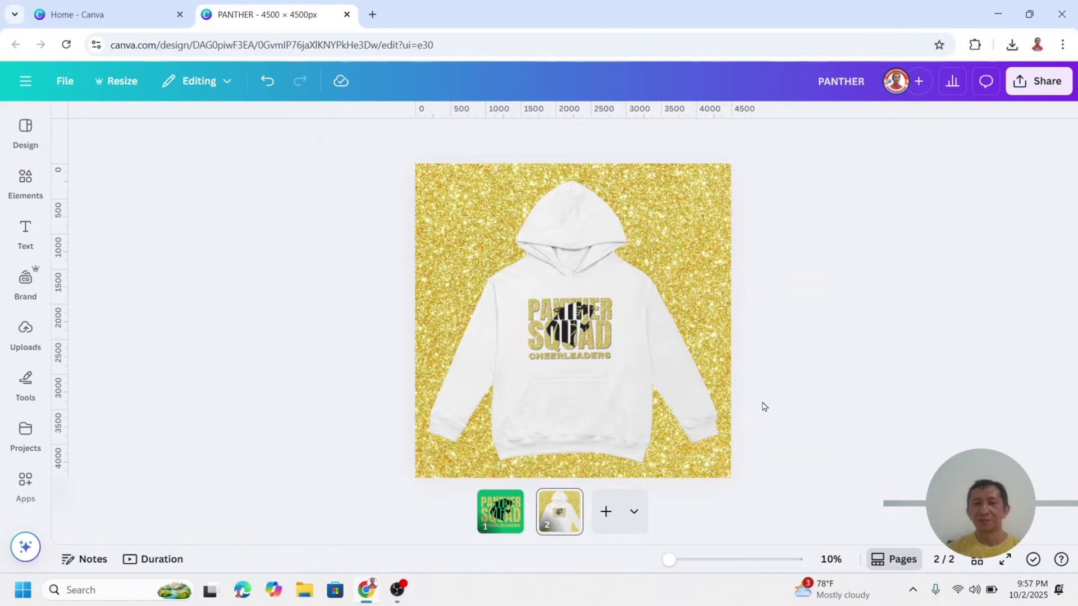